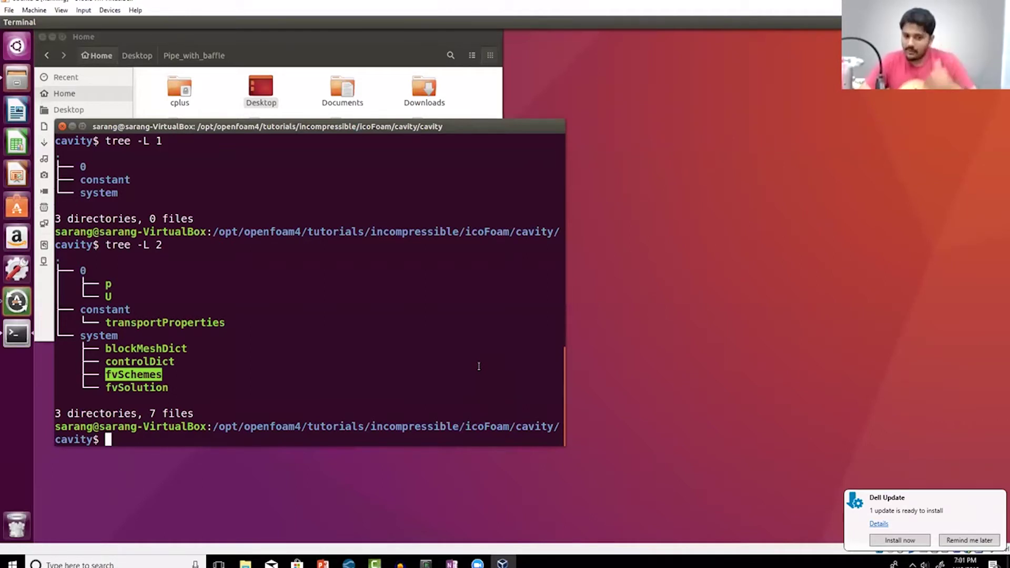
double_click(126, 388)
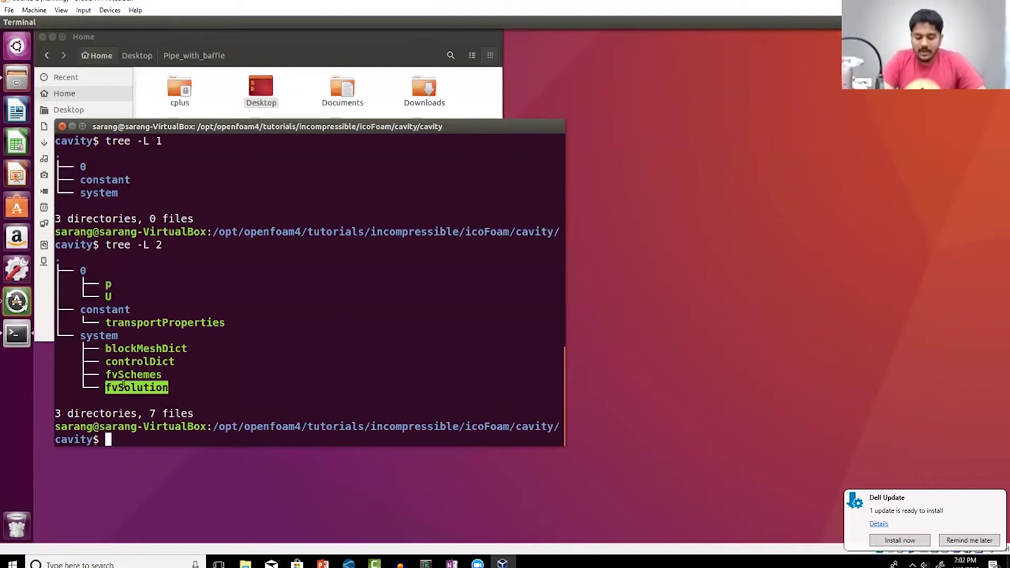
- List the tutorial folder, then switch to the personal run directory and list its cases
type("ls")
key("Return")
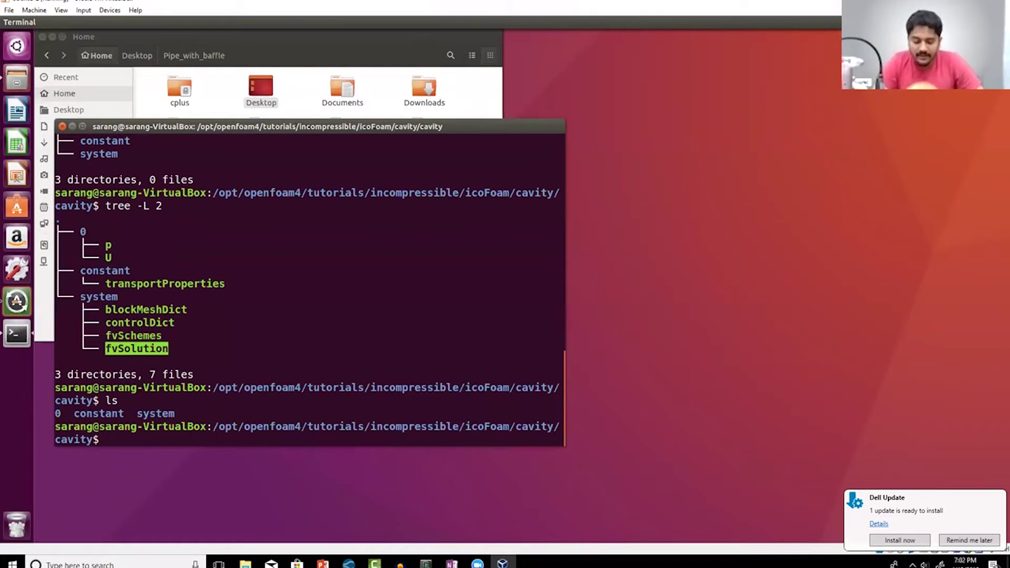
type("run")
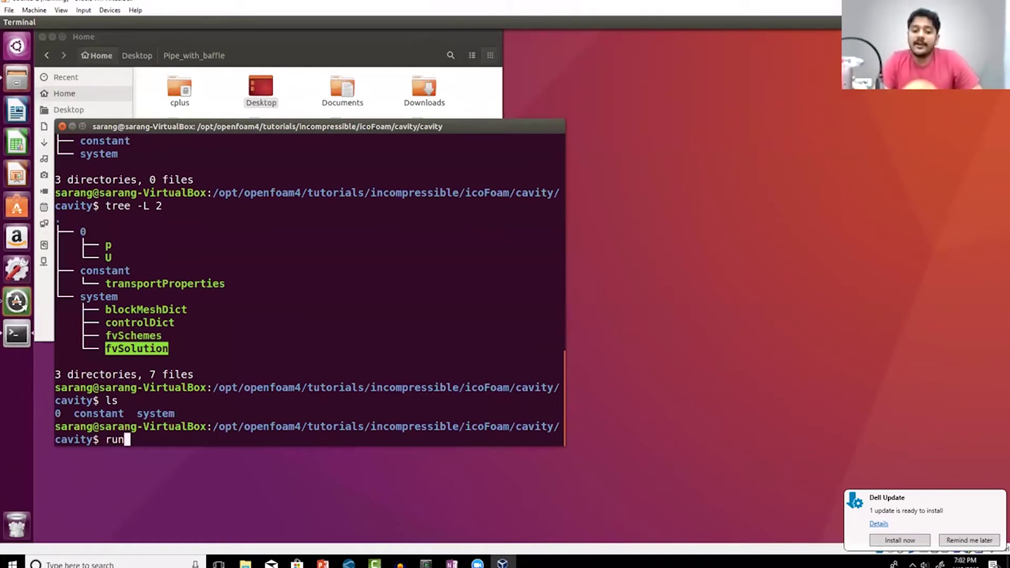
key("Return")
type("ls")
key("Return")
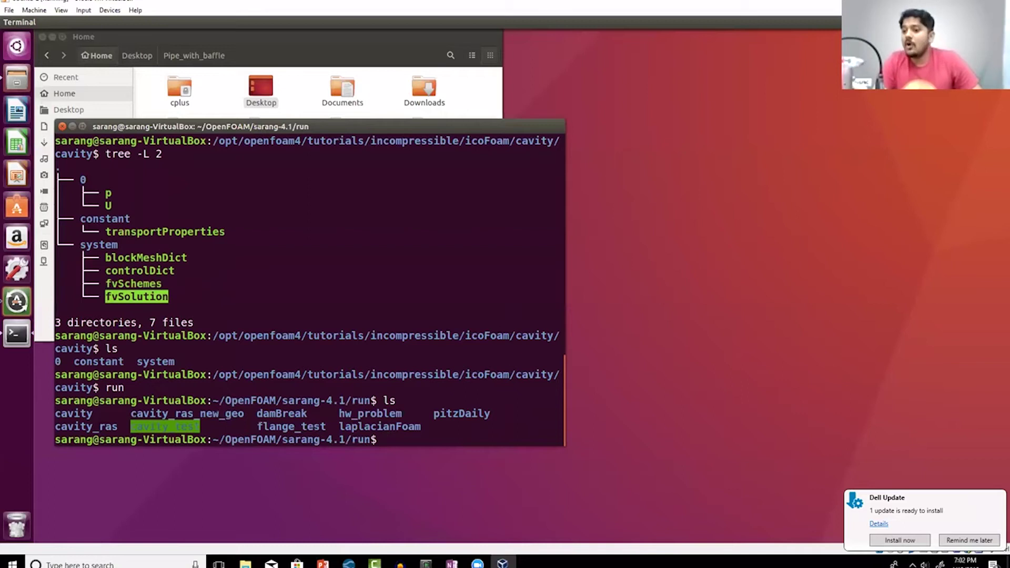
- Enter the cavity case and highlight constant, system and time folders 0.1–0.5 in its listing
type("cd cavity")
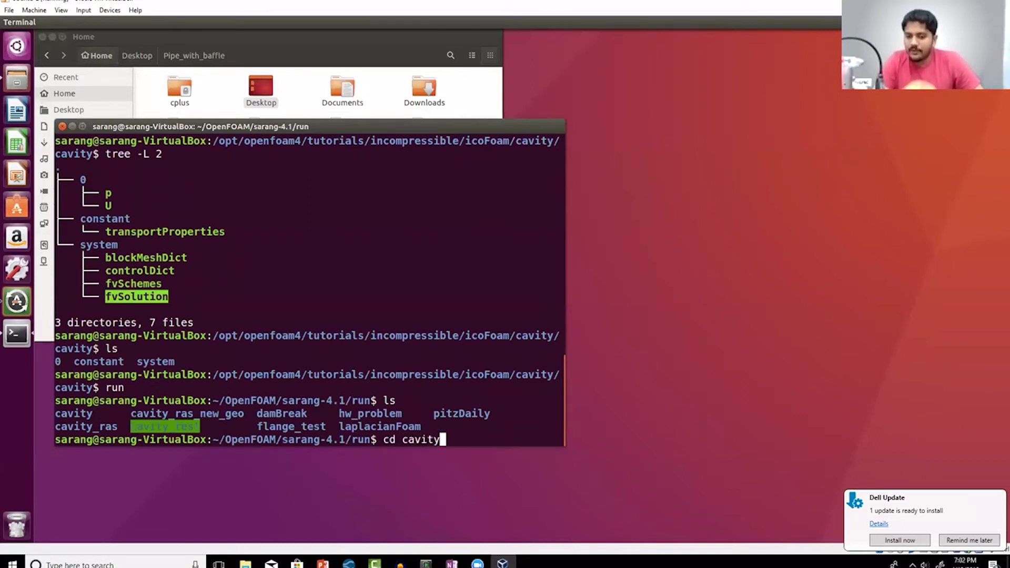
key("Return")
type("ls")
key("Return")
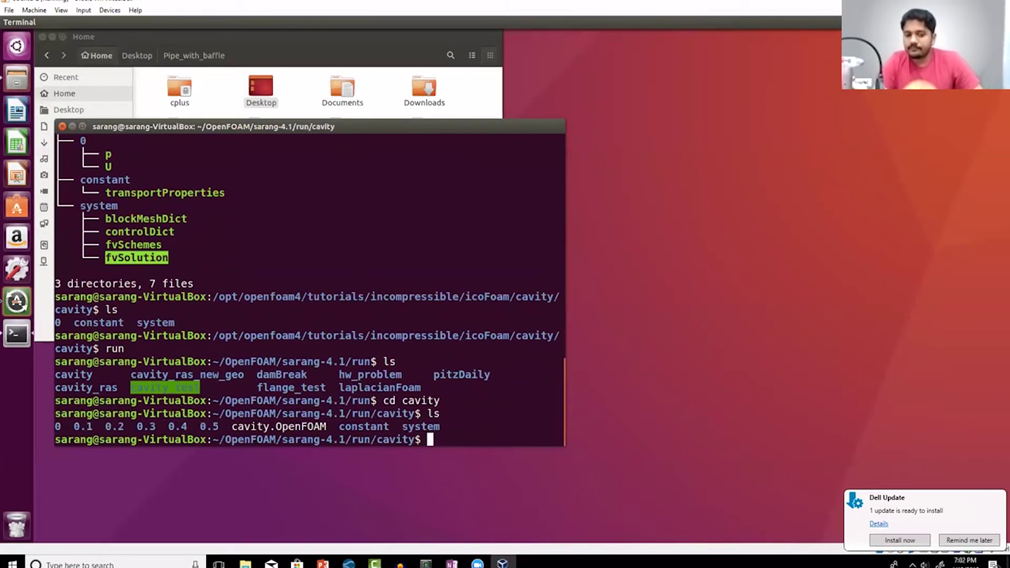
left_click(58, 427)
double_click(355, 428)
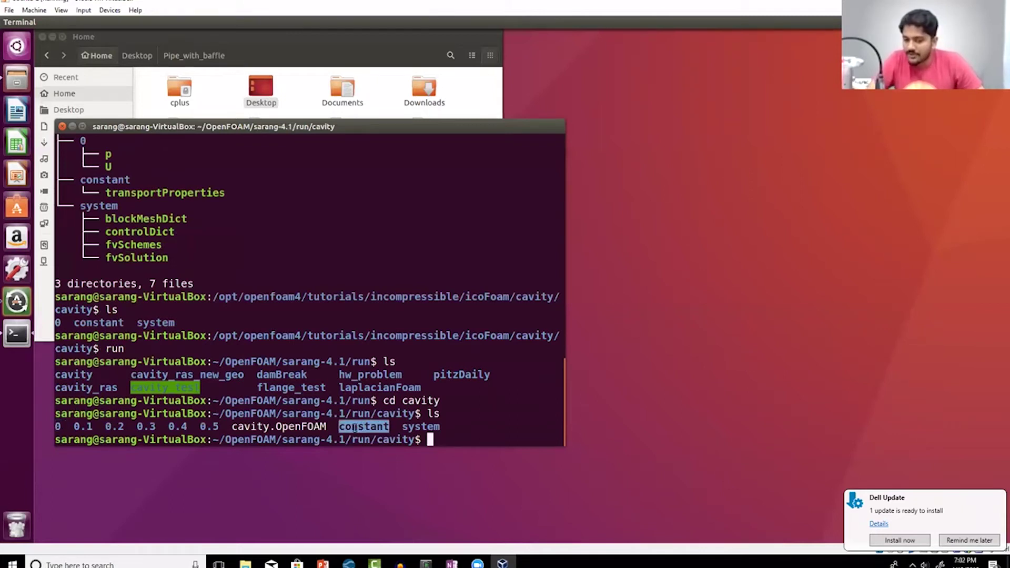
double_click(419, 426)
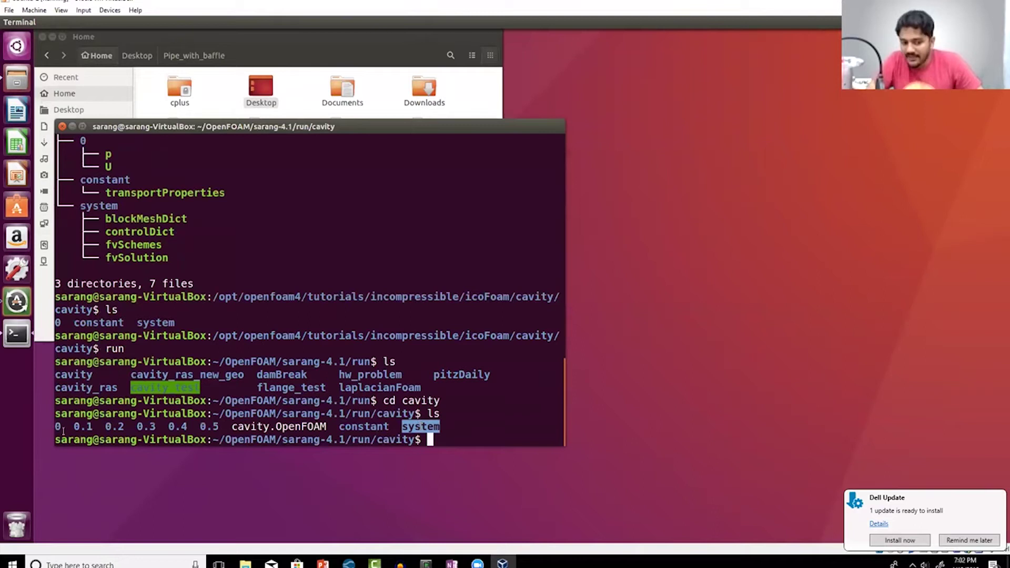
left_click_drag(68, 427, 226, 423)
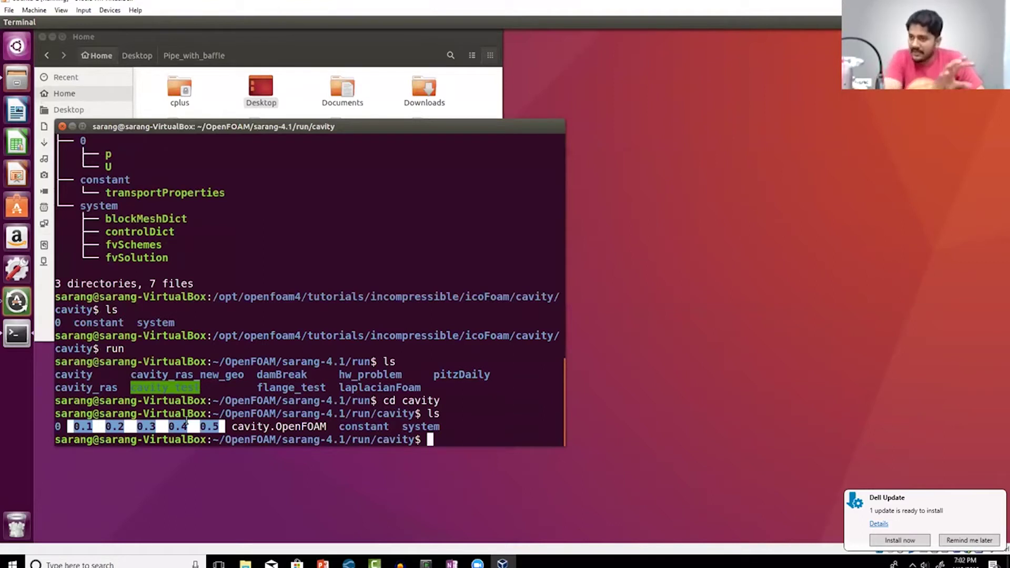
- Go back up to the run directory and delete the old cavity case with rm -r
type("cd ..")
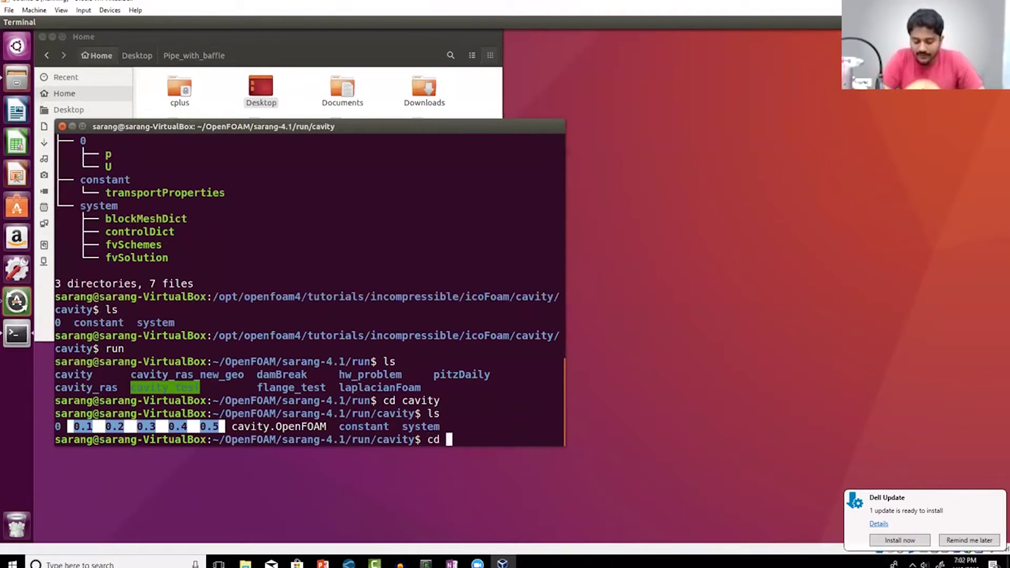
key("Return")
type("ls")
key("Return")
type("rm ")
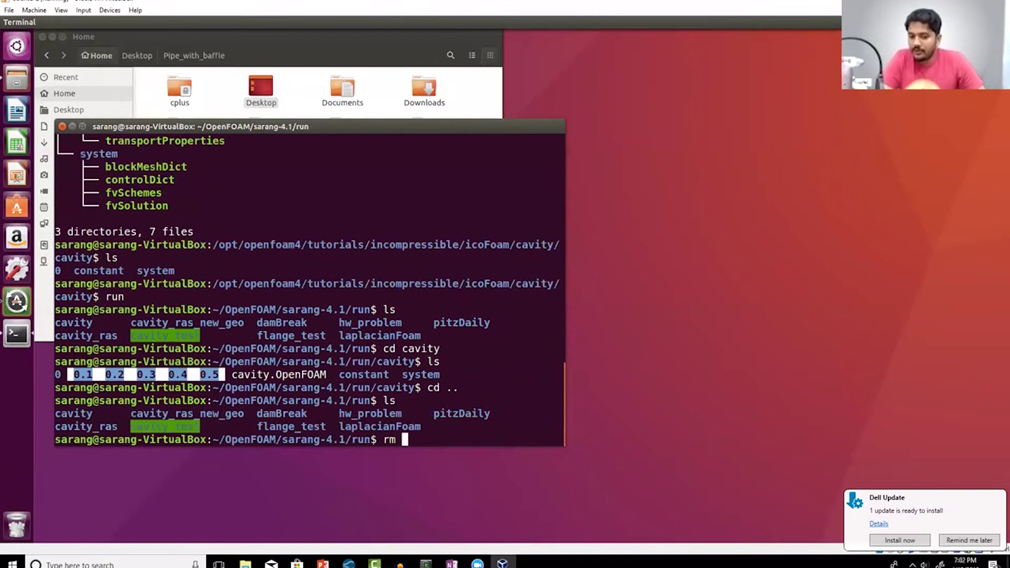
type("-r cavity")
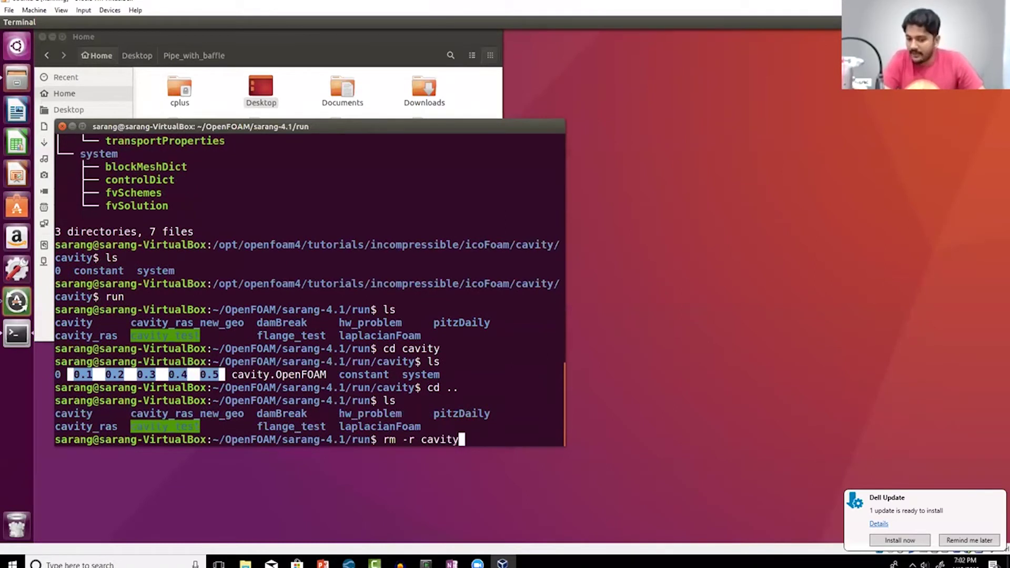
key("Return")
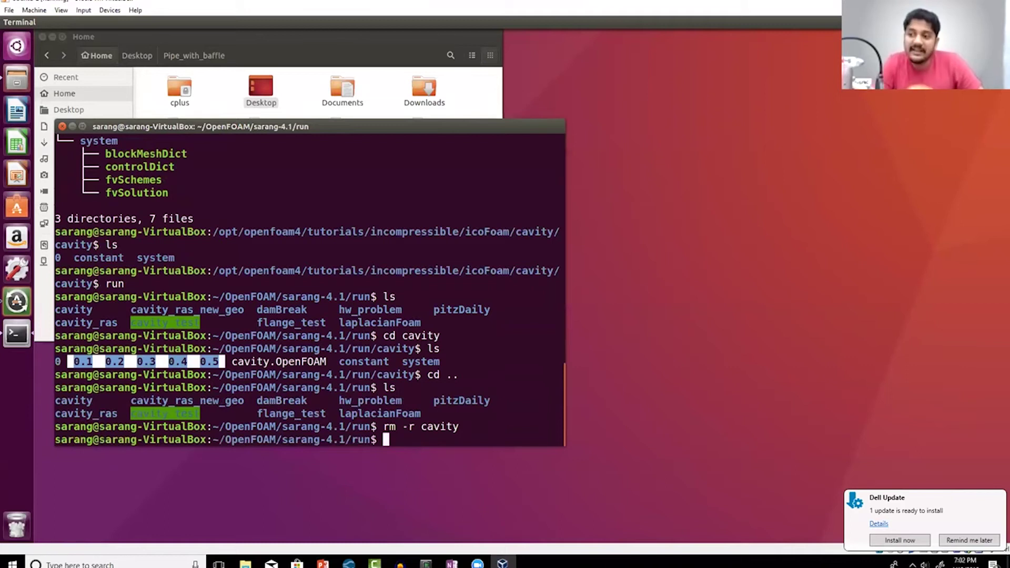
- Copy the $FOAM_TUTORIALS incompressible/icoFoam/cavity tutorial into a new cavity_demo_for_workshop folder
type("cp -r ")
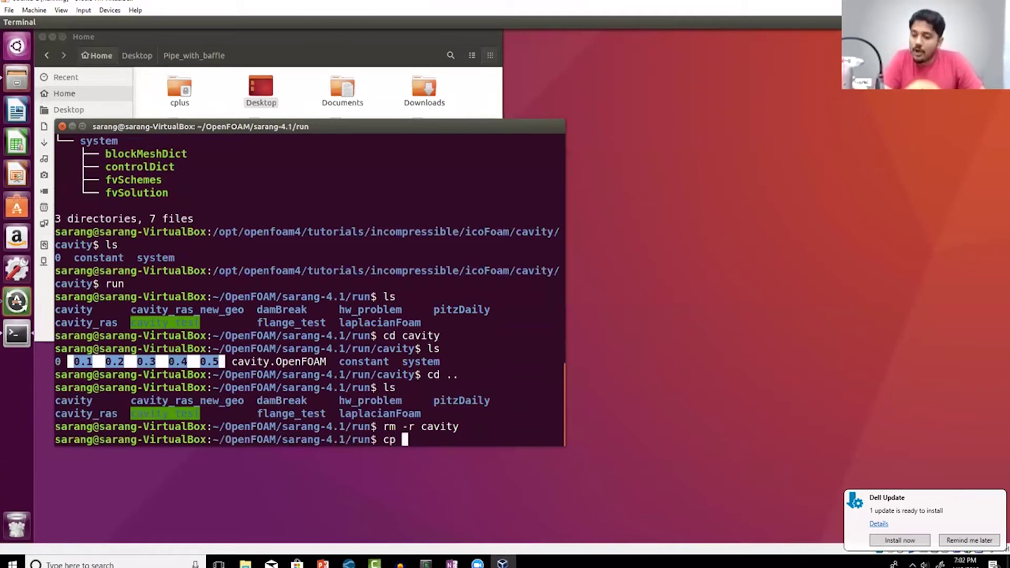
type("$FOMA")
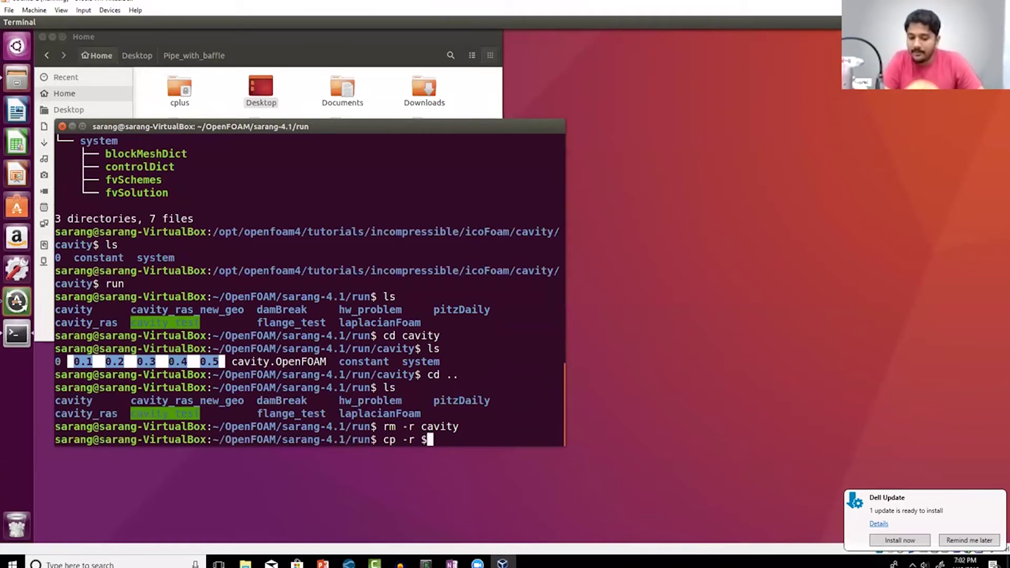
key("BackSpace")
key("BackSpace")
type("AM ")
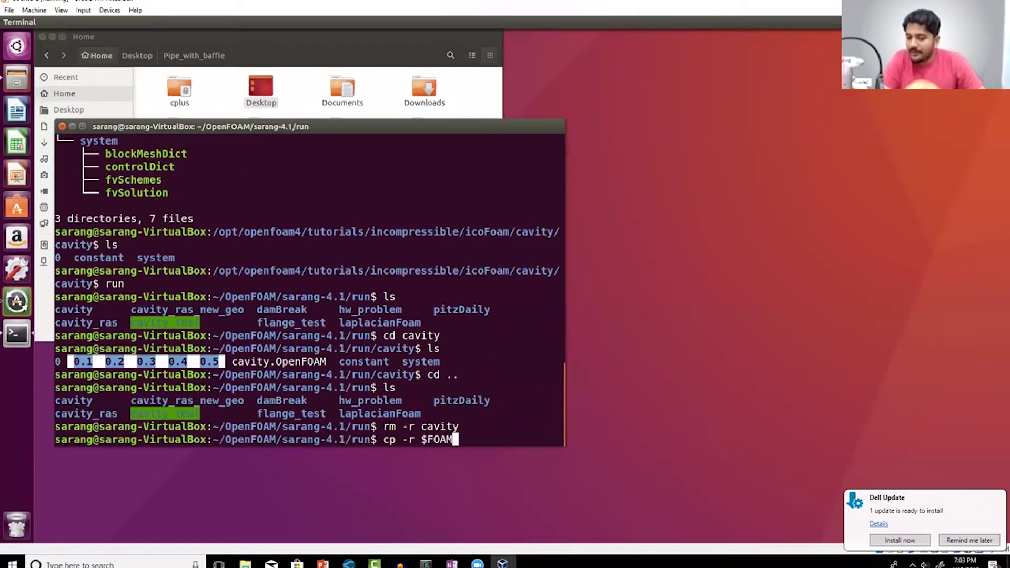
type("TU")
key("Tab")
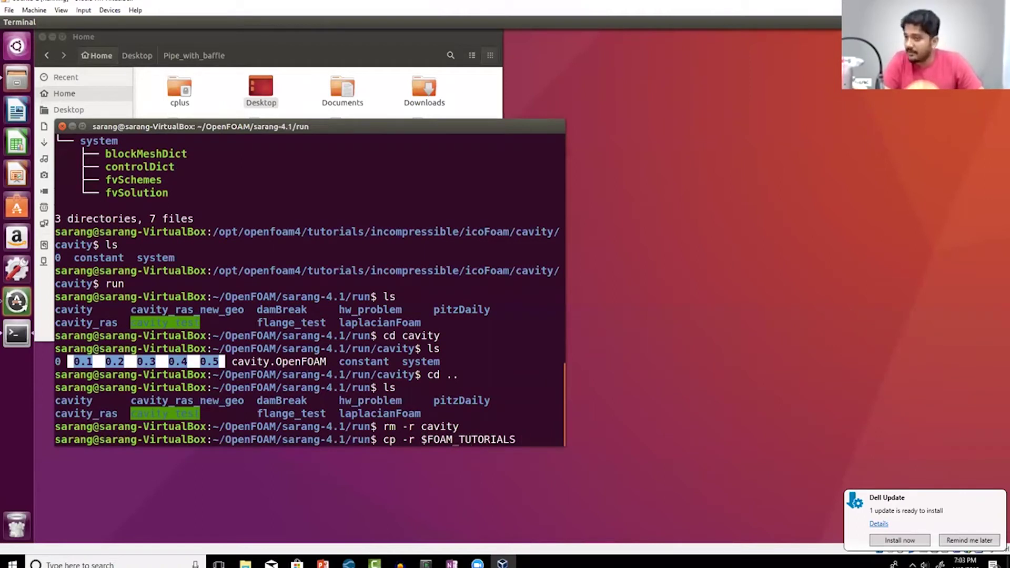
type("/inc")
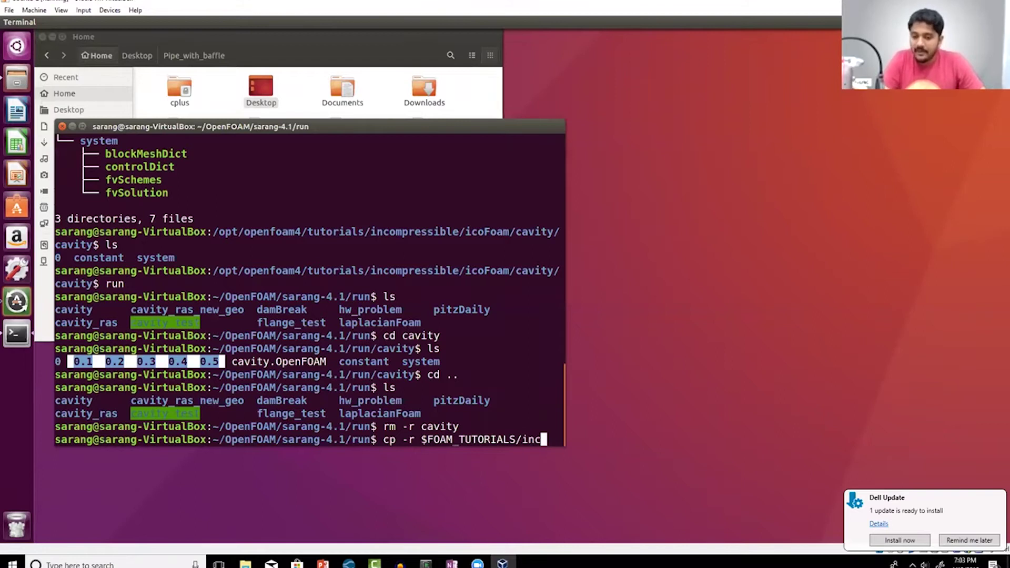
key("Tab")
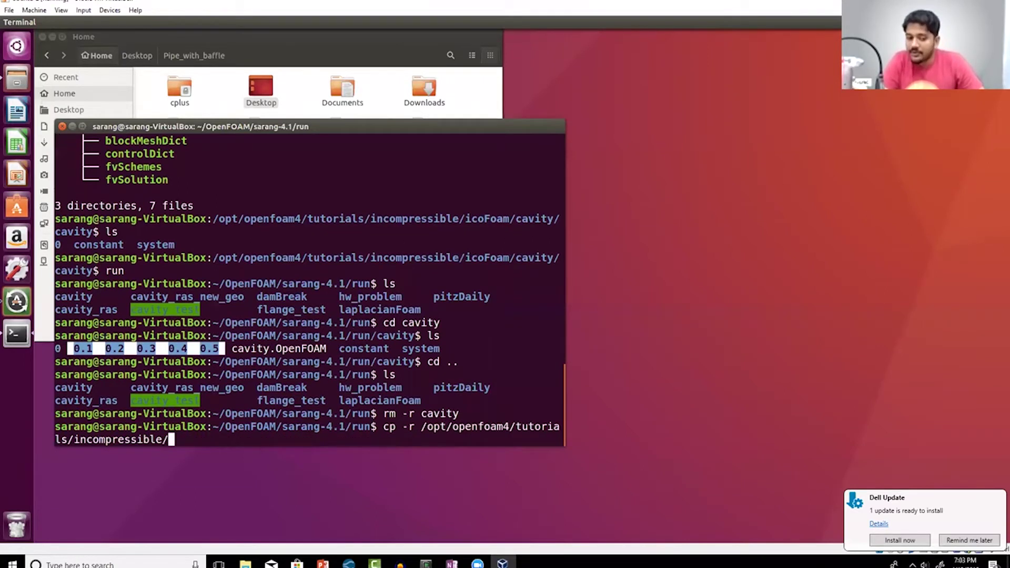
type("ic")
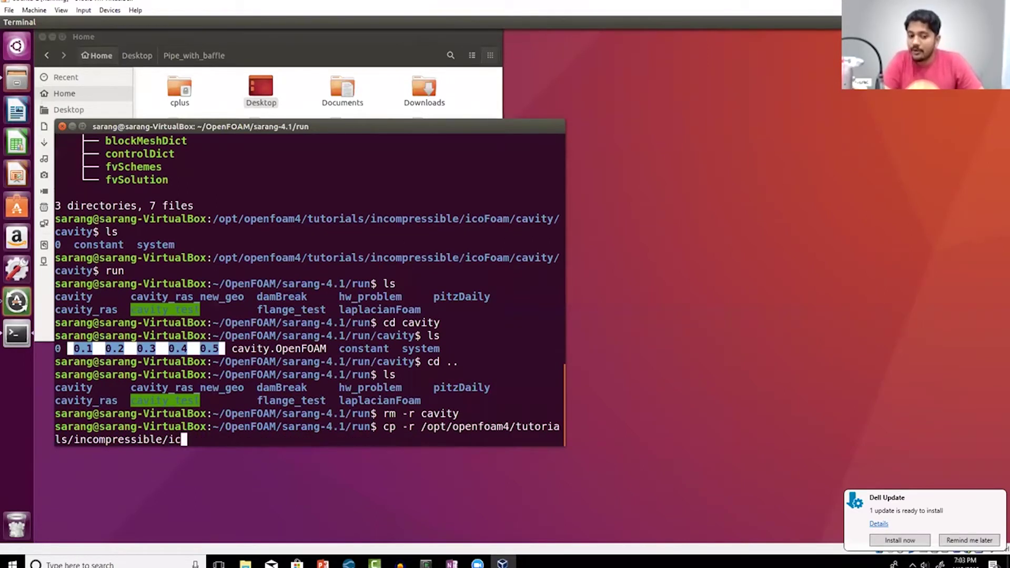
key("Tab")
type("ca")
key("Tab")
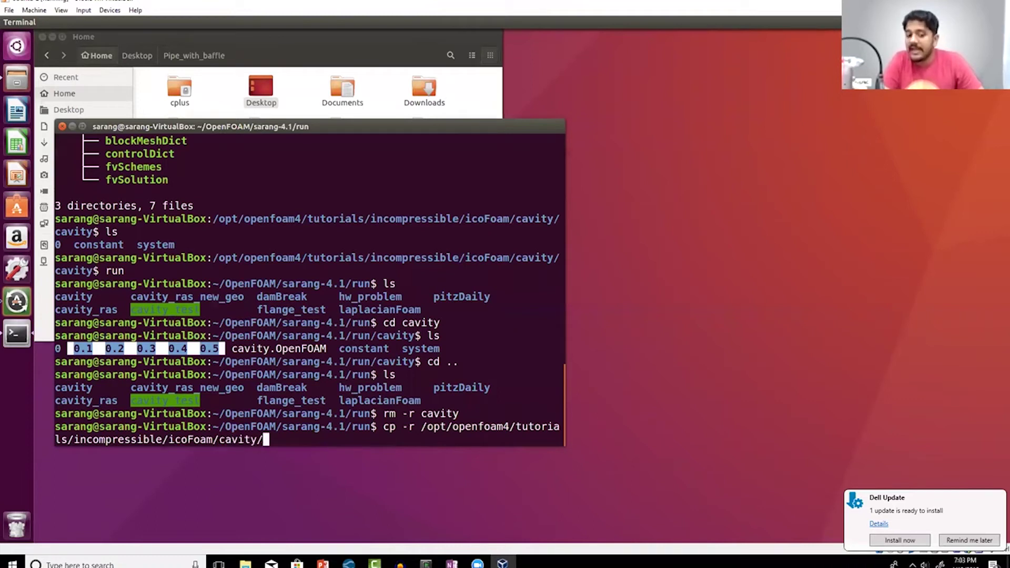
type("cavity")
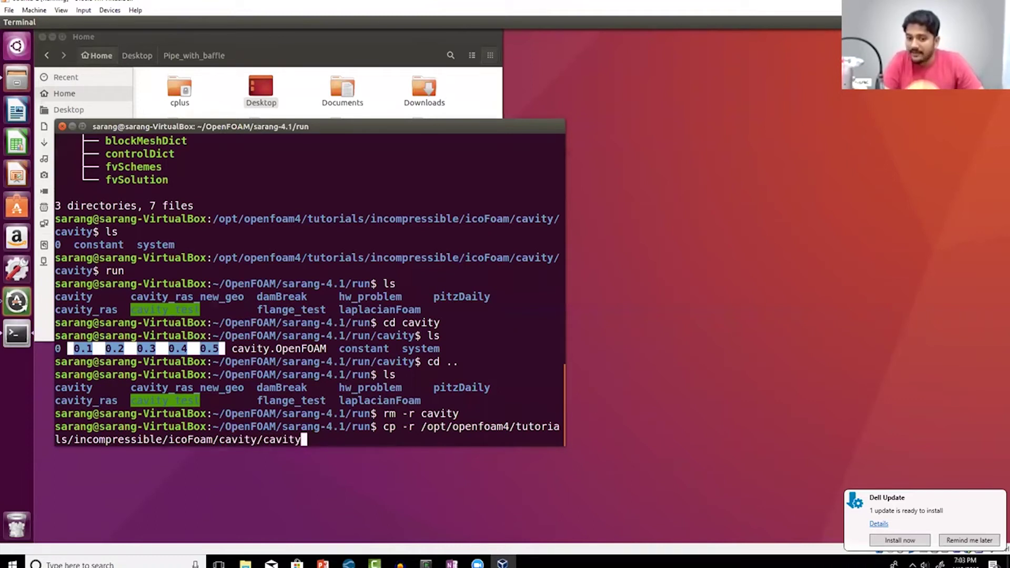
type(" cavi")
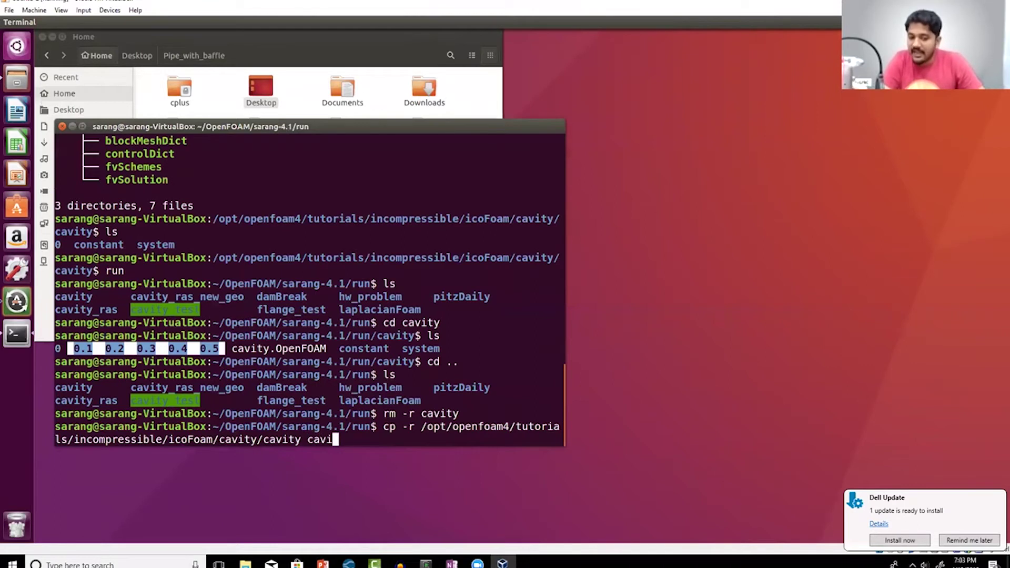
type("ty_demo_for_workshop")
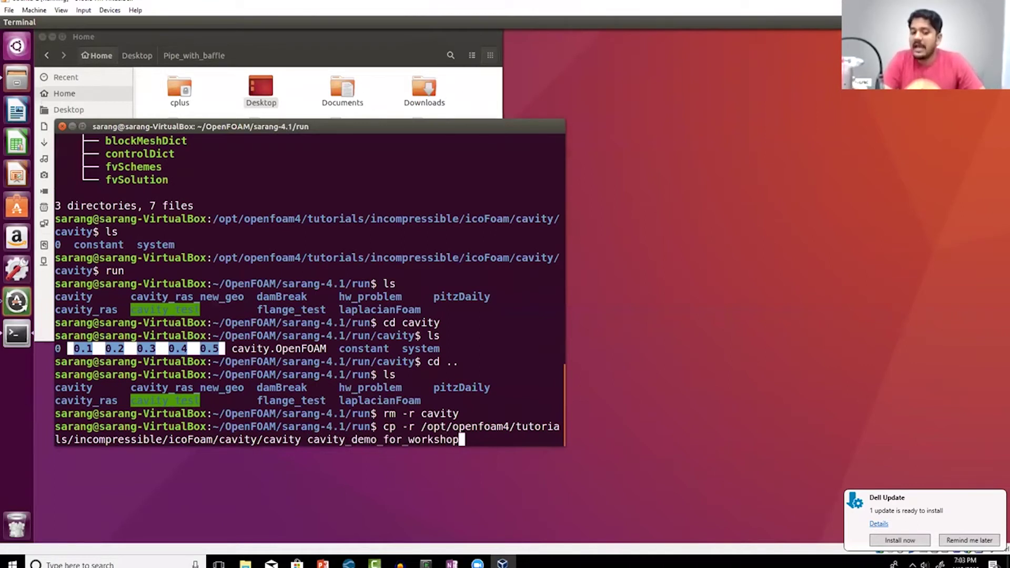
key("Return")
- List the run folder and try entering cavity_demo_for_workshop, which is refused with Permission denied
type("ls")
key("Return")
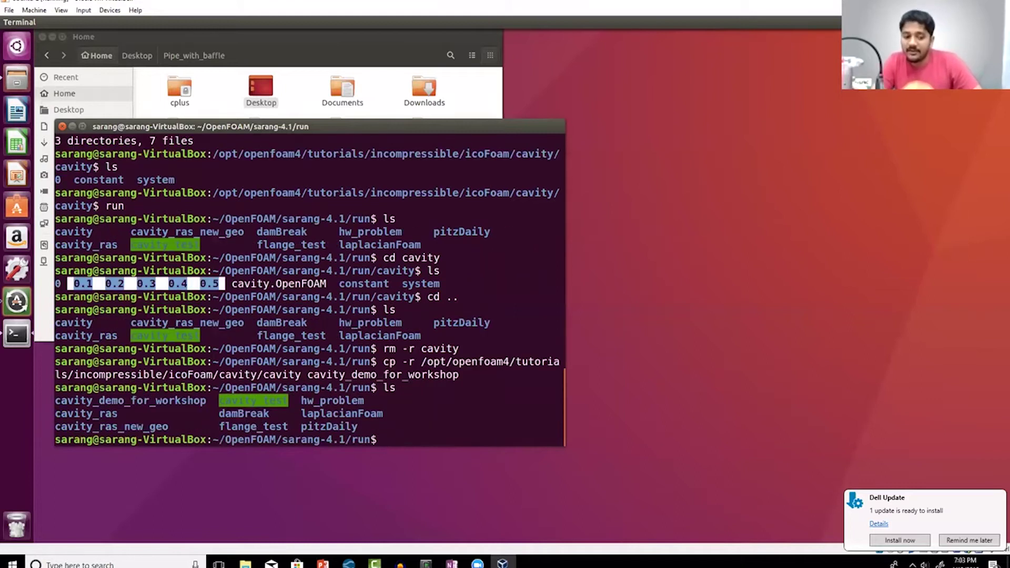
type("cd ca")
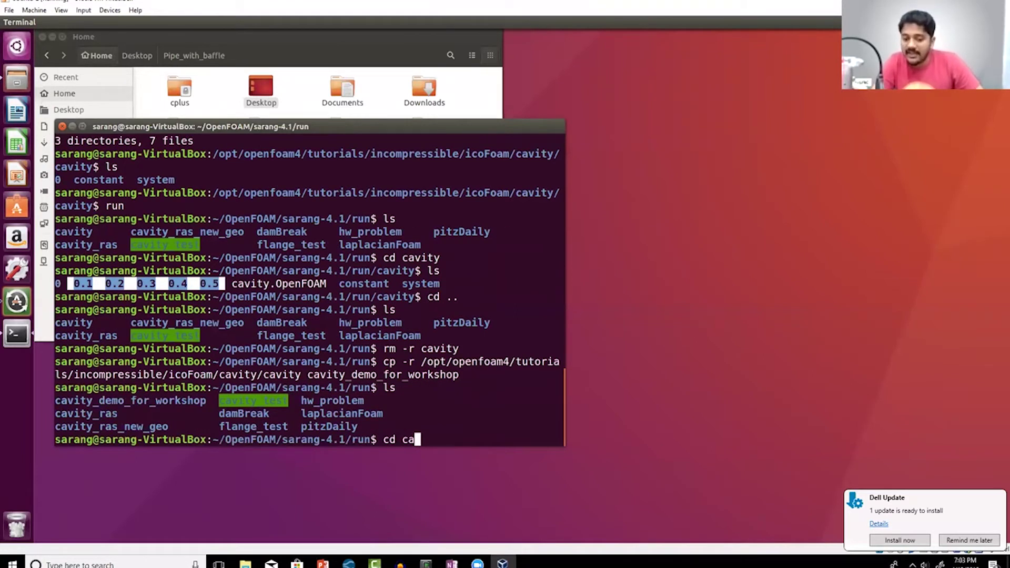
type("vity_de")
key("Tab")
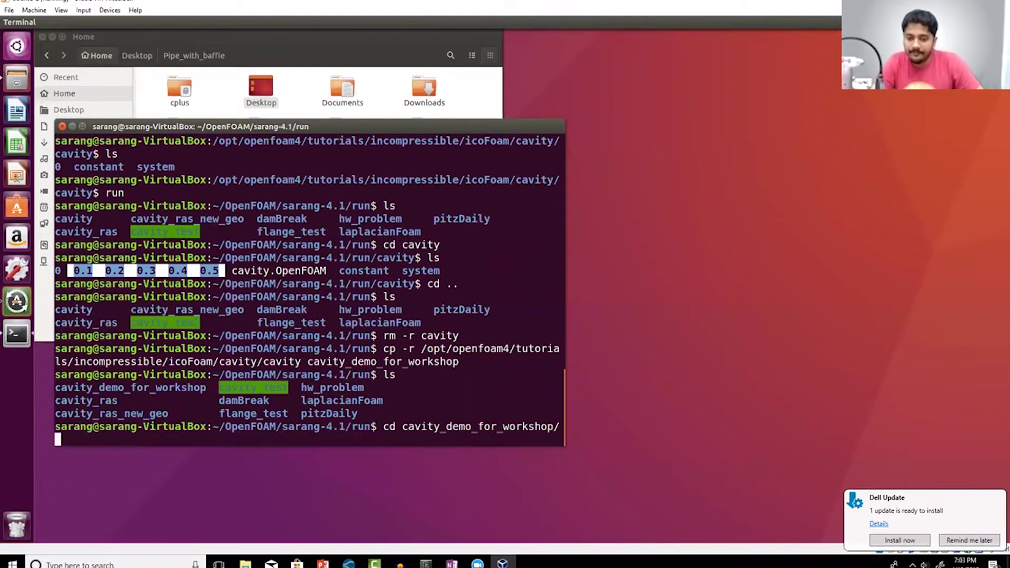
key("Return")
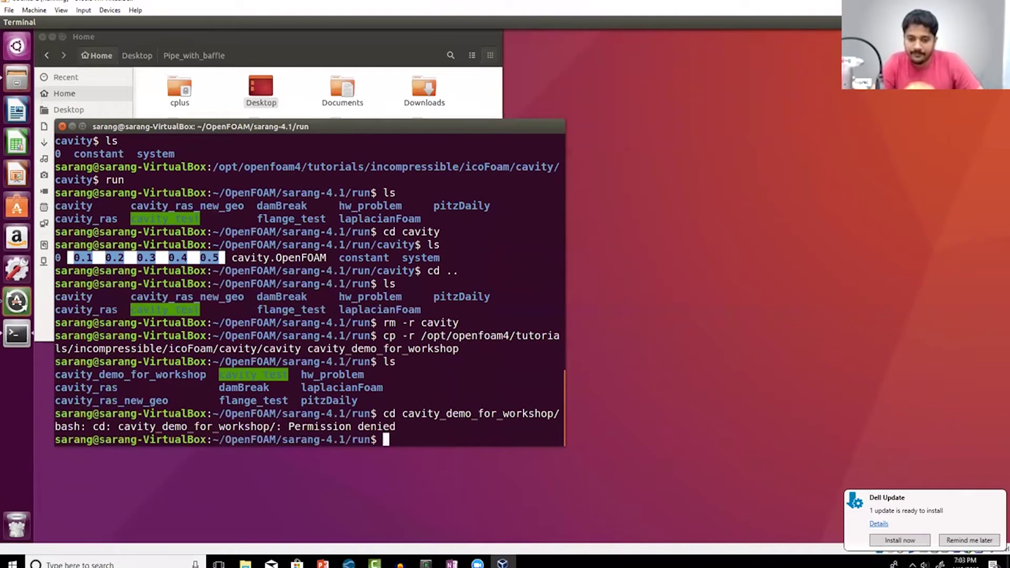
type("ls")
key("Return")
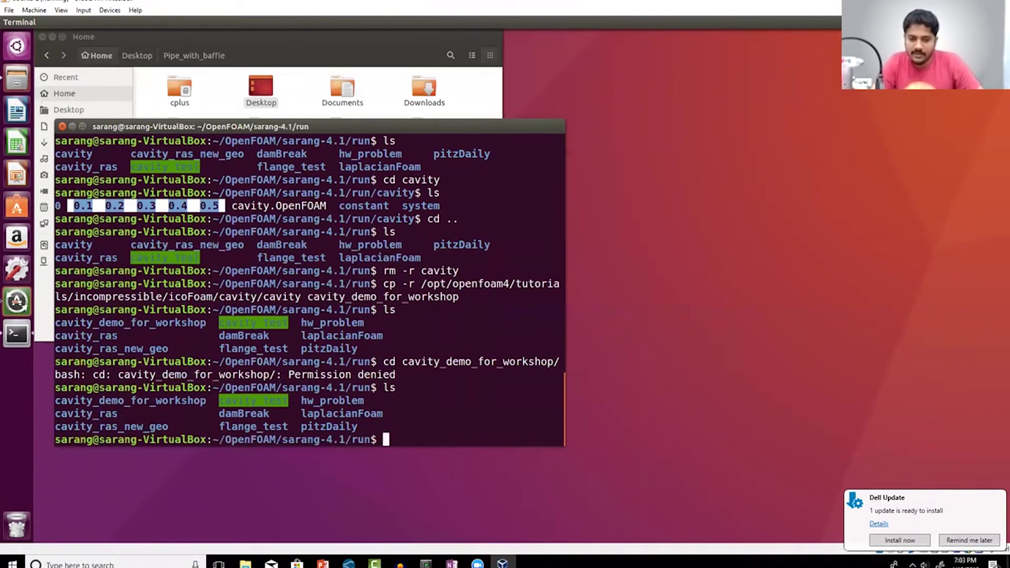
- Grant recursive 755 permissions on cavity_demo_for_workshop and move into it
type("chmod ")
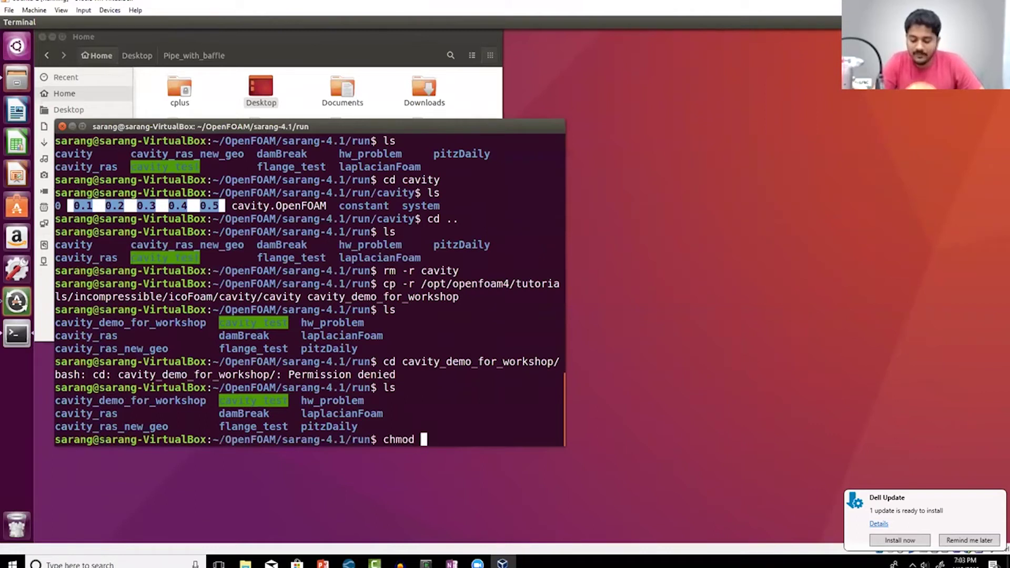
type("-R ")
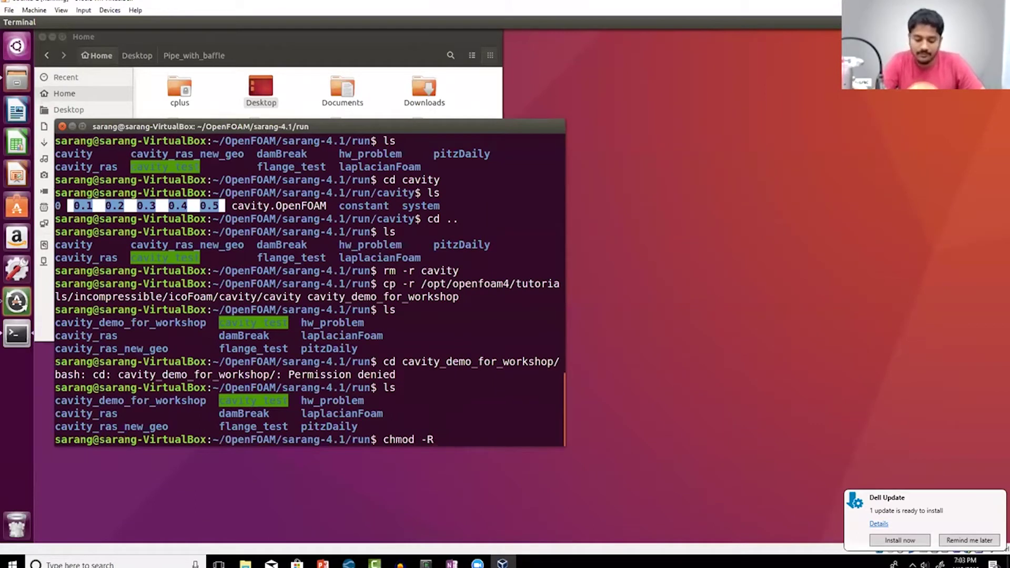
type("755 ")
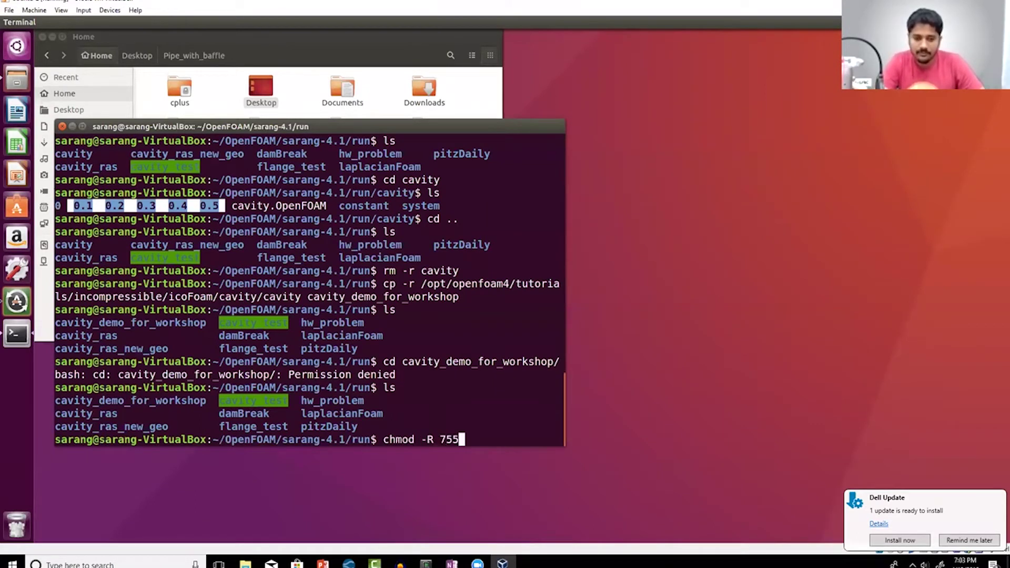
type("cavity_de")
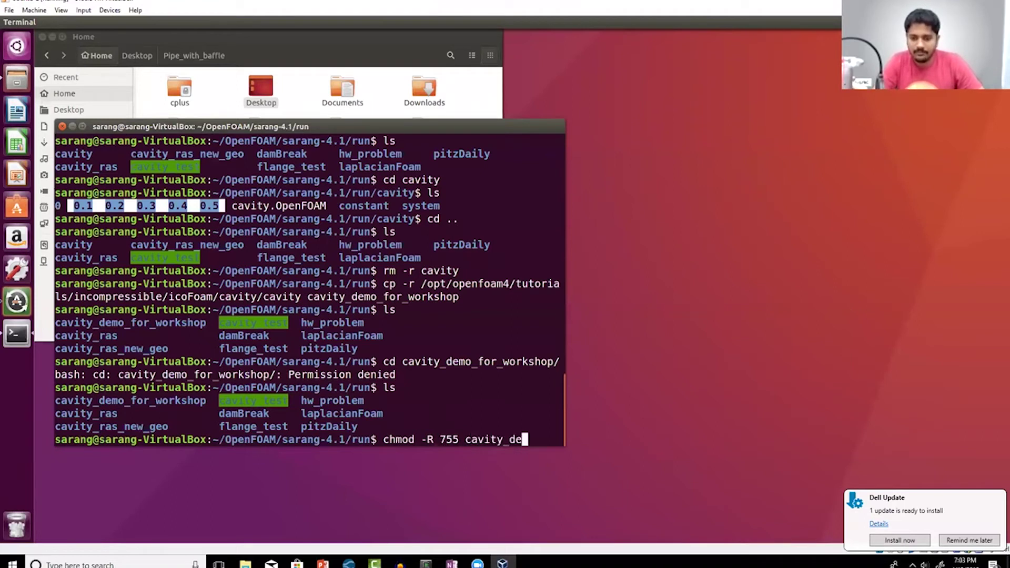
key("Tab")
key("Return")
type("cd a")
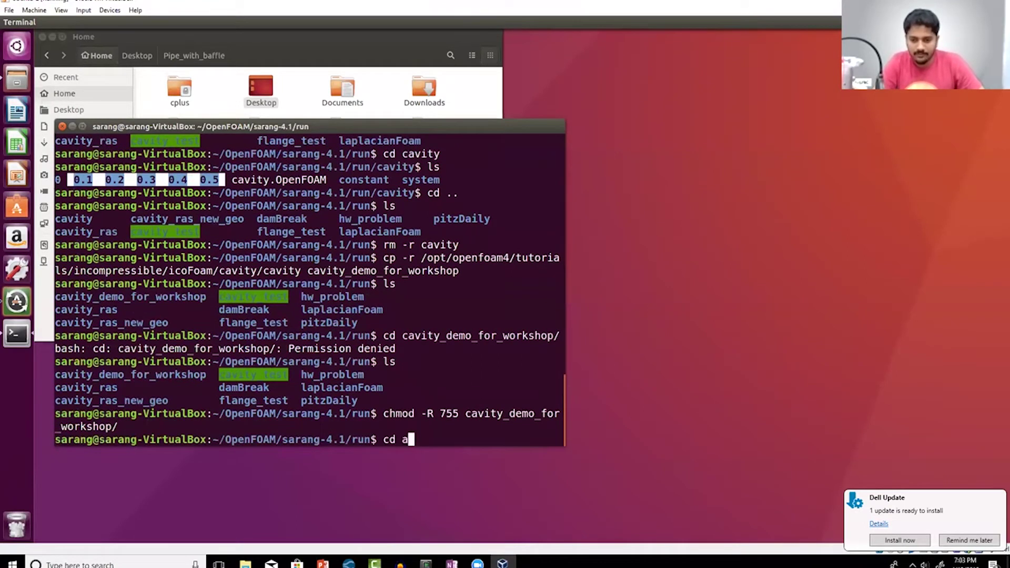
key("BackSpace")
type("cavity_d")
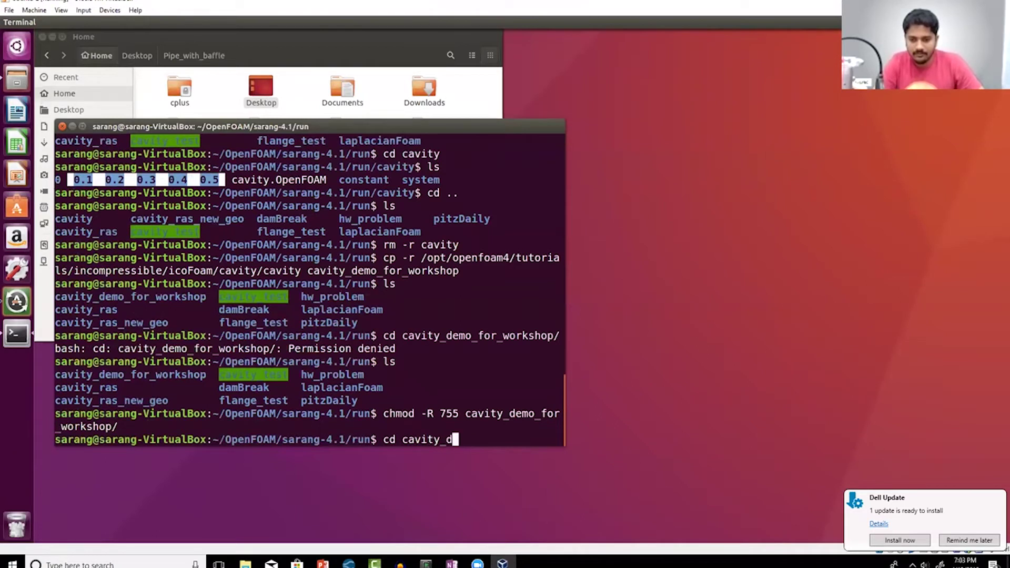
key("Tab")
key("Return")
- List the workshop case and highlight its constant and system folders
type("ls")
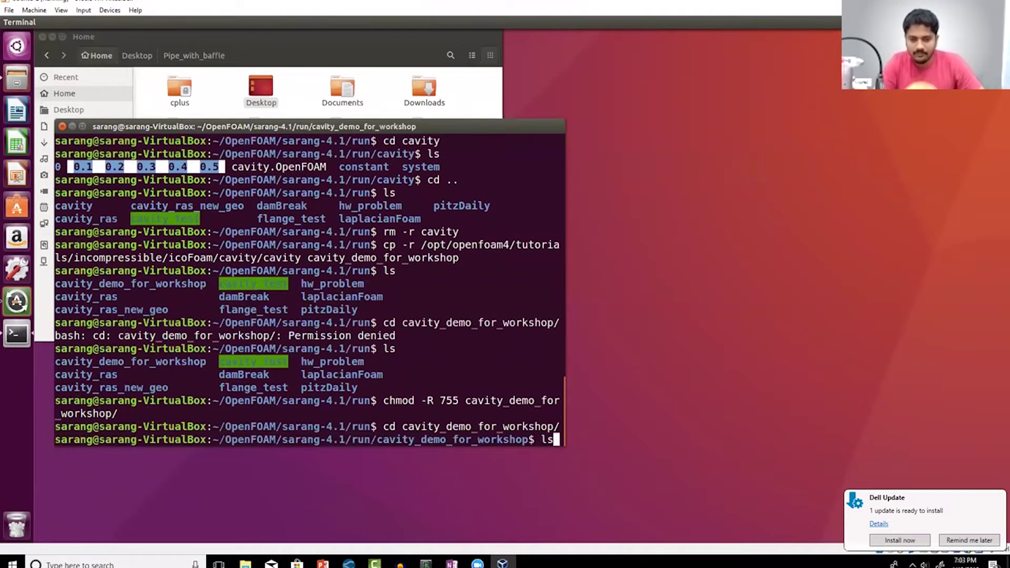
key("Return")
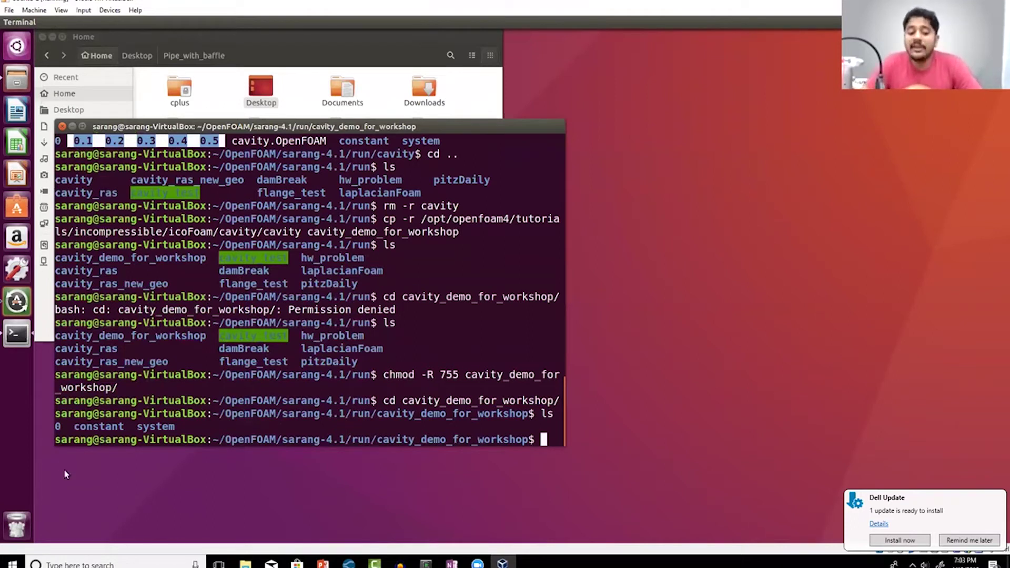
left_click(59, 426)
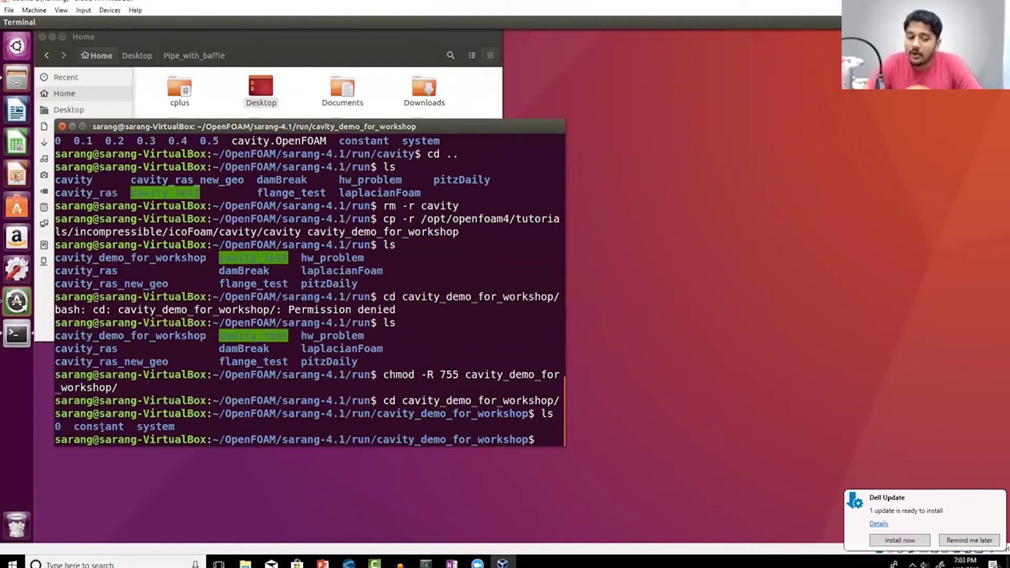
double_click(100, 426)
double_click(155, 426)
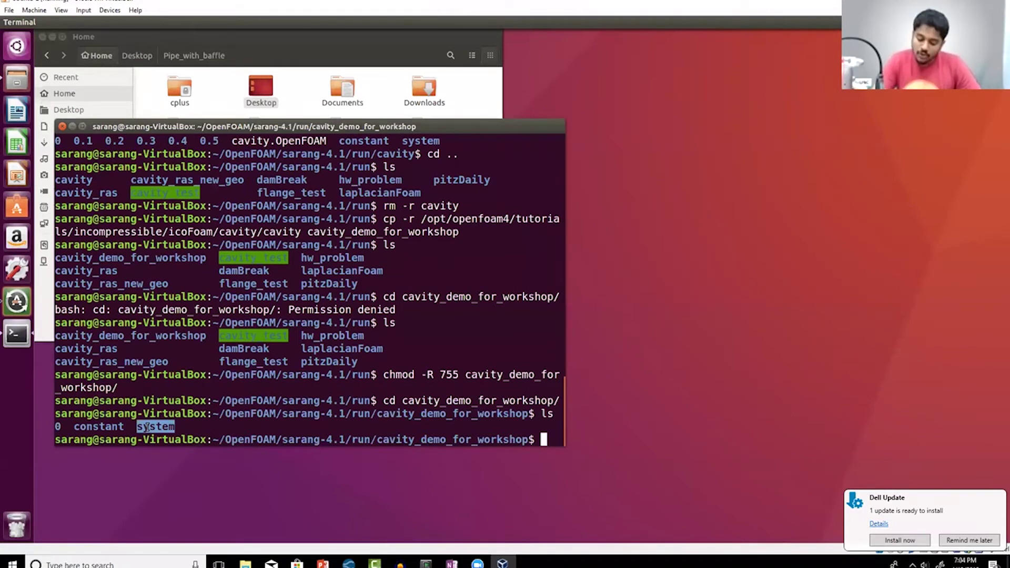
- Run blockMesh to build the 400-cell cavity mesh with movingWall, fixedWalls and frontAndBack patches
type("blockMesh")
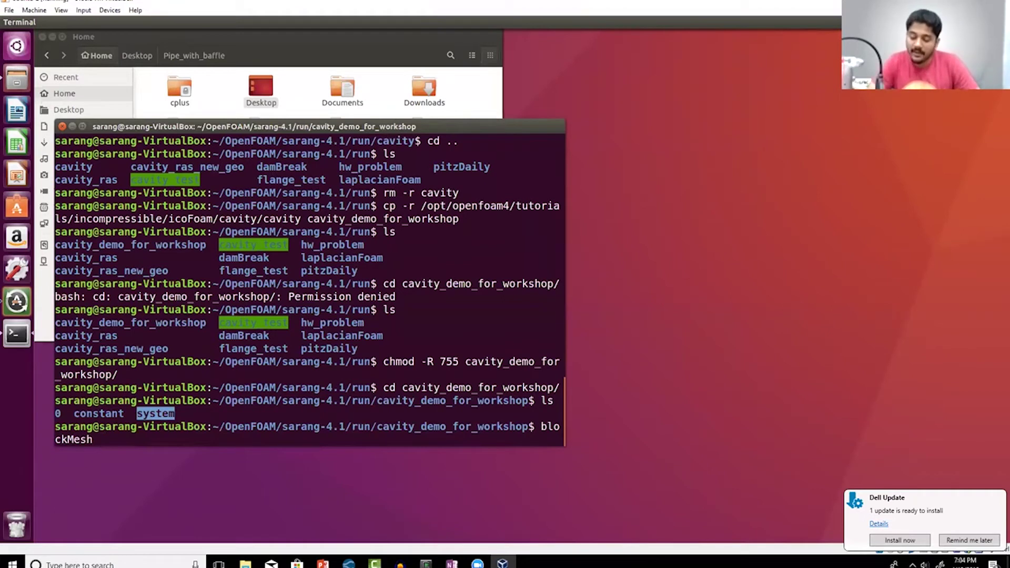
key("Return")
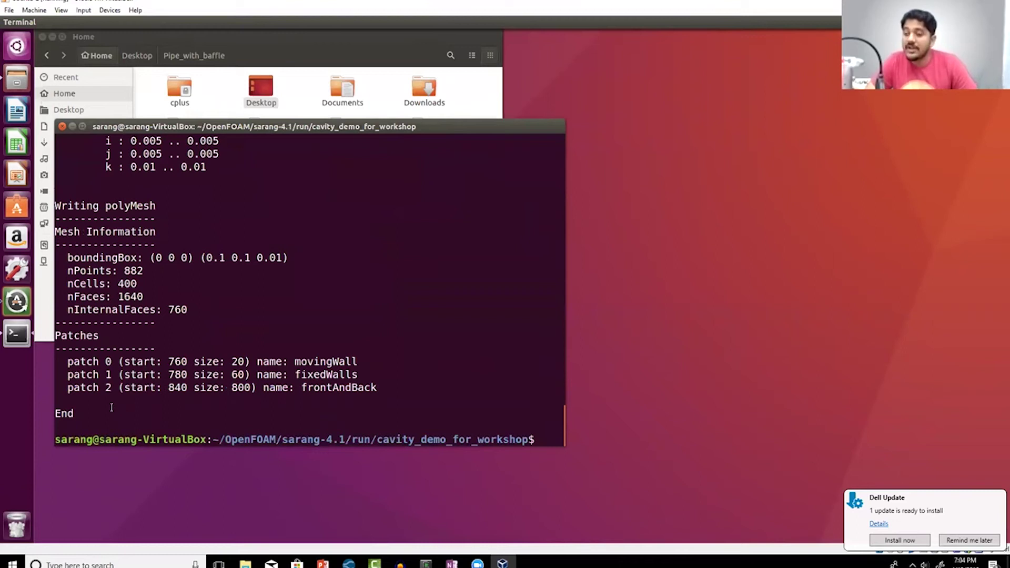
key("Return")
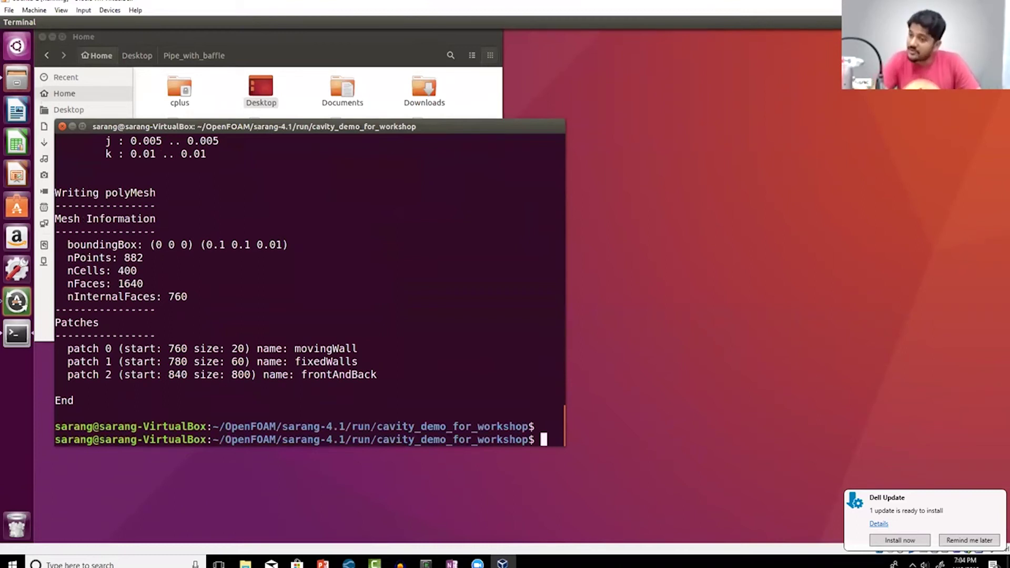
type("ld")
key("Return")
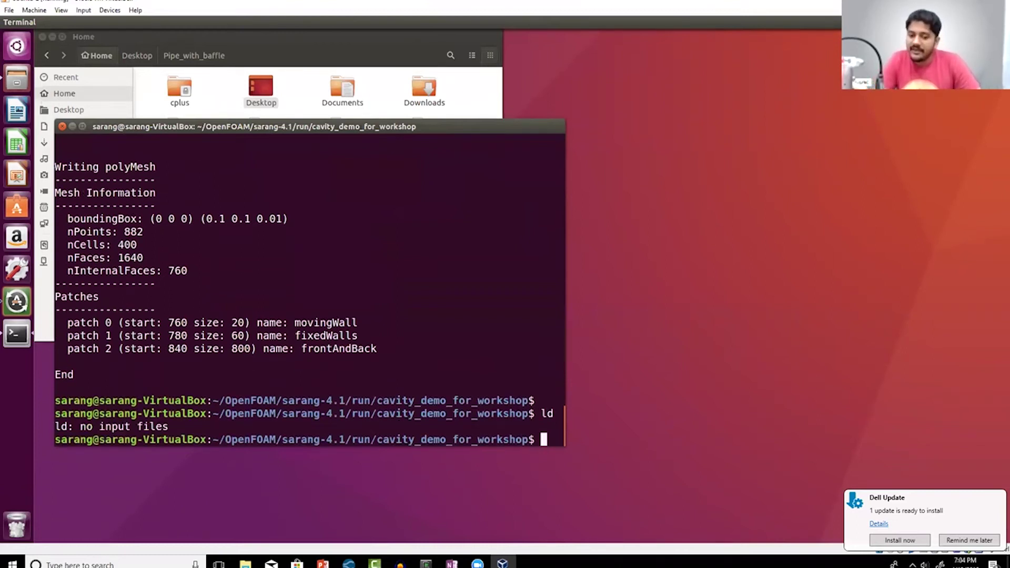
- List the meshed case and run the icoFoam solver through to Time = 0.5
type("ls")
key("Return")
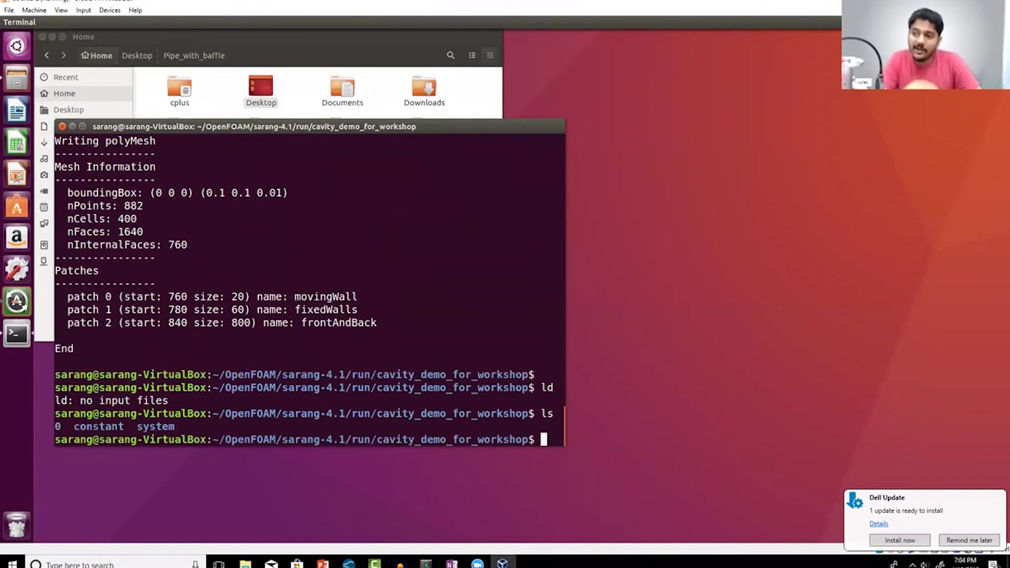
type("icoFoam")
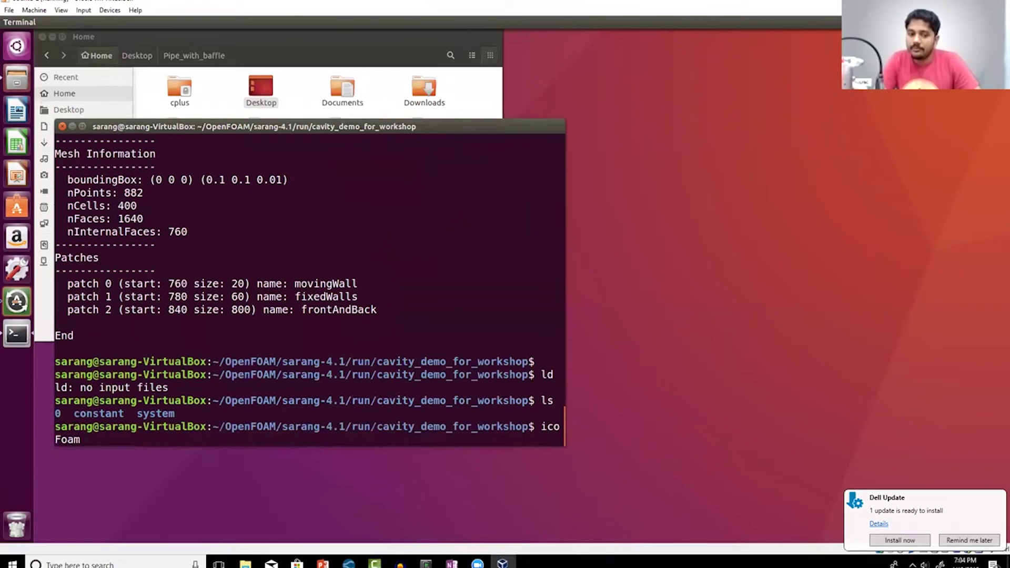
key("Return")
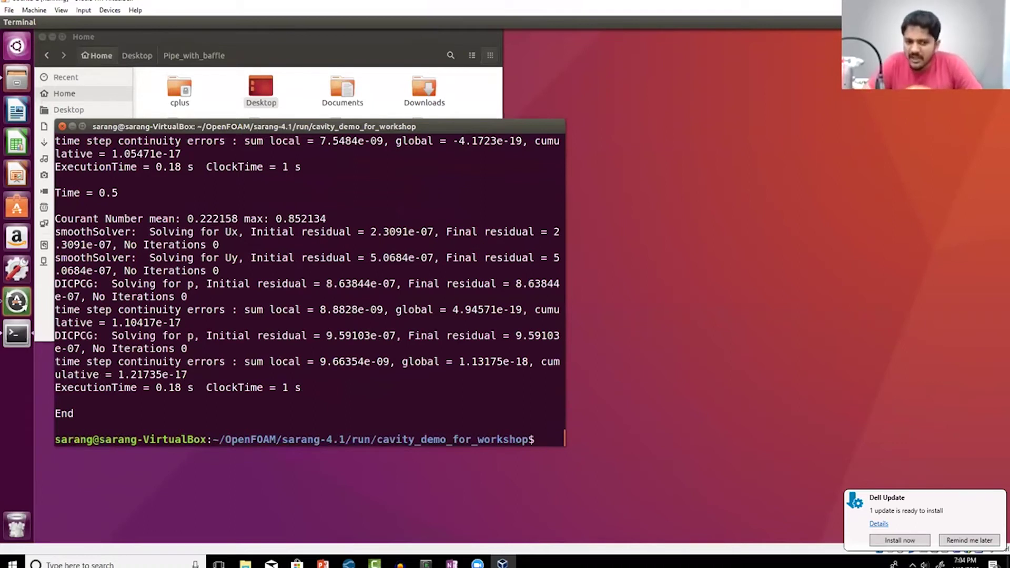
- Highlight the Courant number and smoothSolver Ux lines and scroll through earlier time steps
double_click(70, 222)
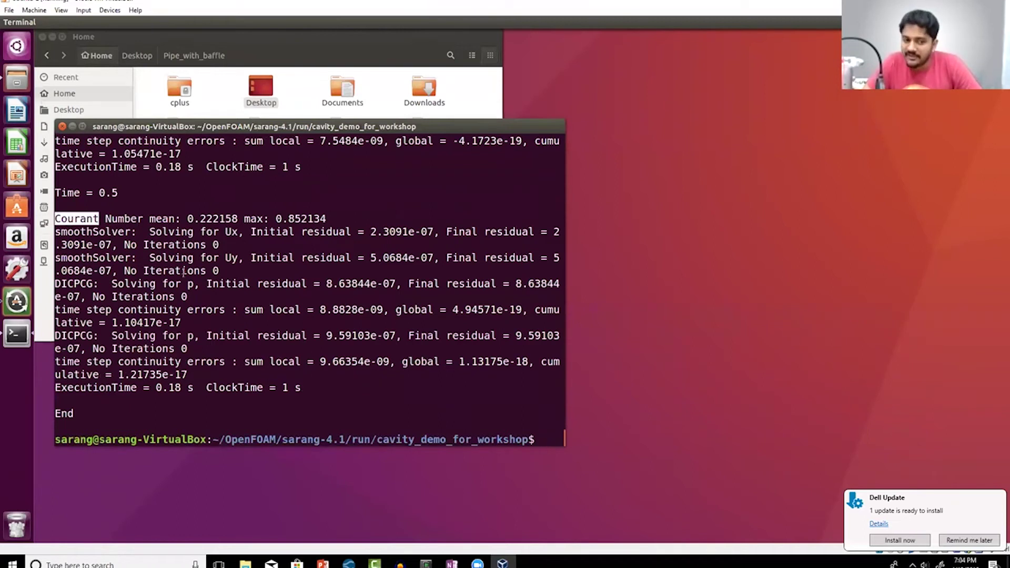
left_click_drag(73, 231, 156, 232)
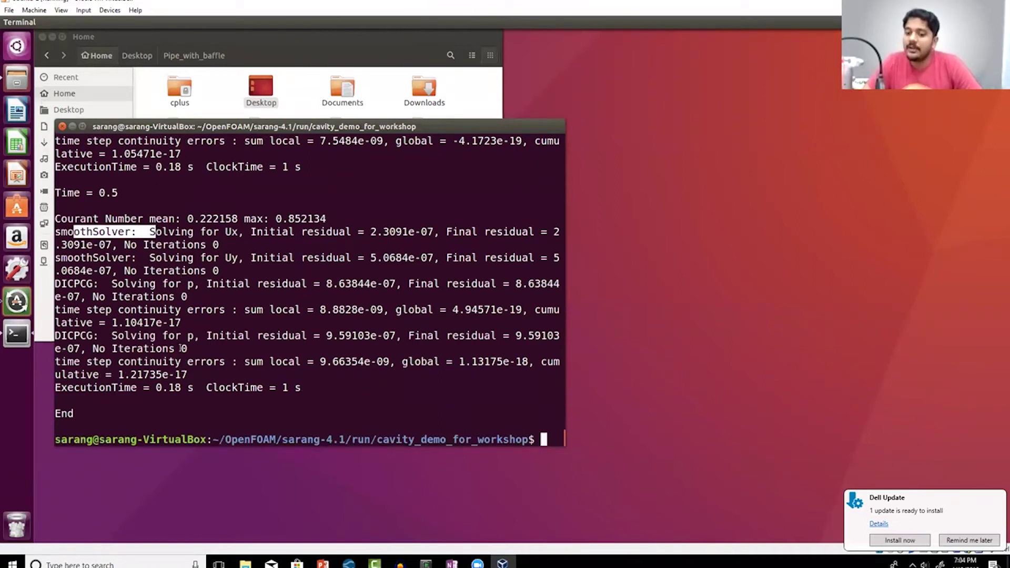
scroll(181, 348, "up", 20)
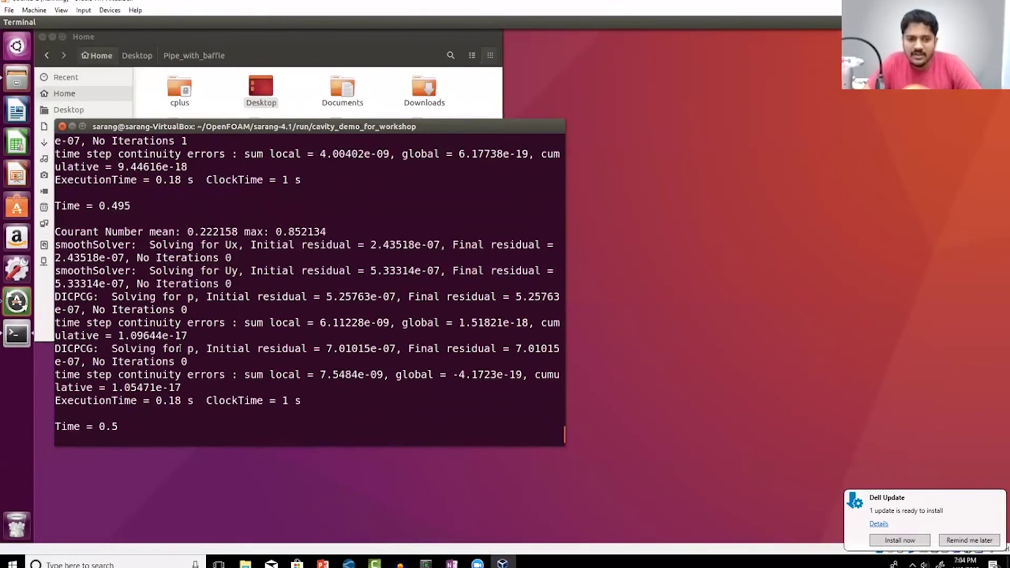
scroll(179, 348, "up", 9)
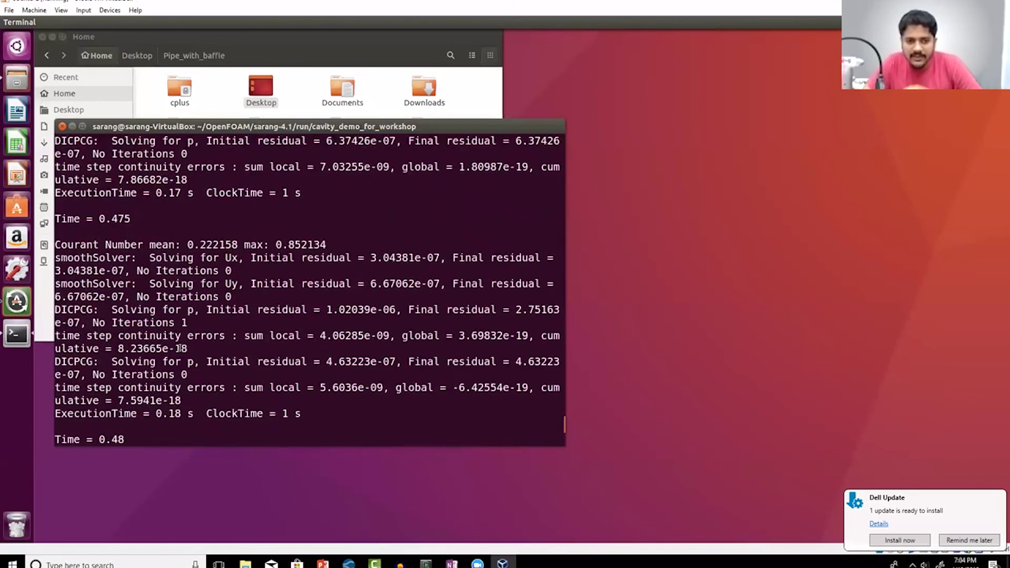
scroll(180, 336, "down", 18)
scroll(181, 330, "down", 10)
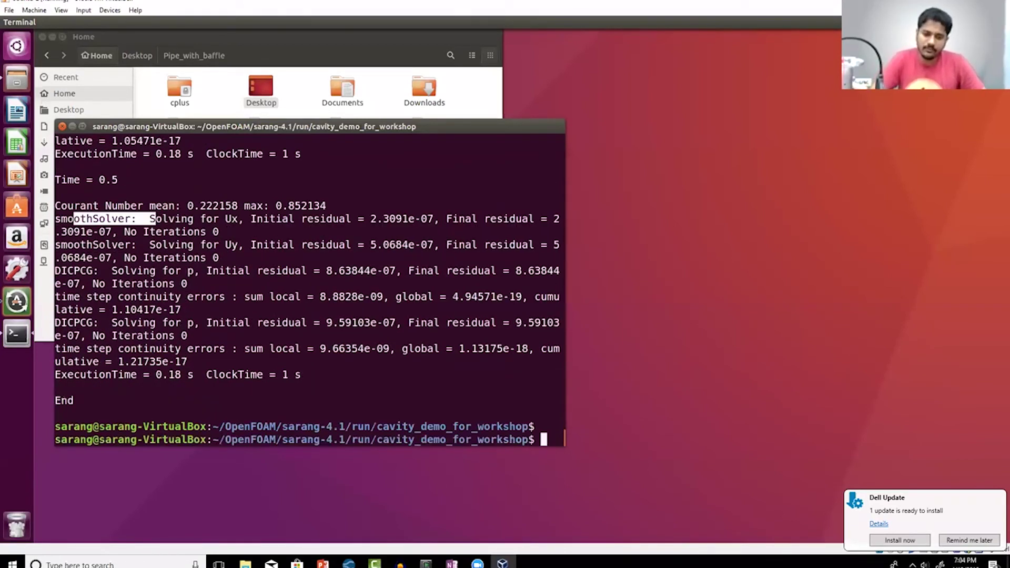
type("checkmn==")
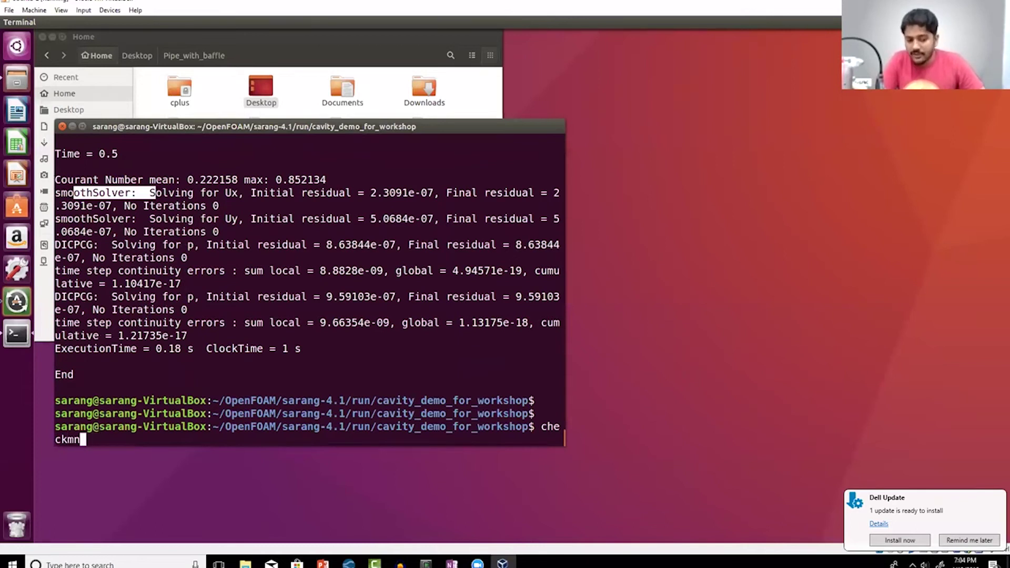
- Correct the command to checkMesh and run it, getting 'Mesh OK.' with aspect ratio 1
key("BackSpace")
key("BackSpace")
key("BackSpace")
key("BackSpace")
type("Mesh")
key("Return")
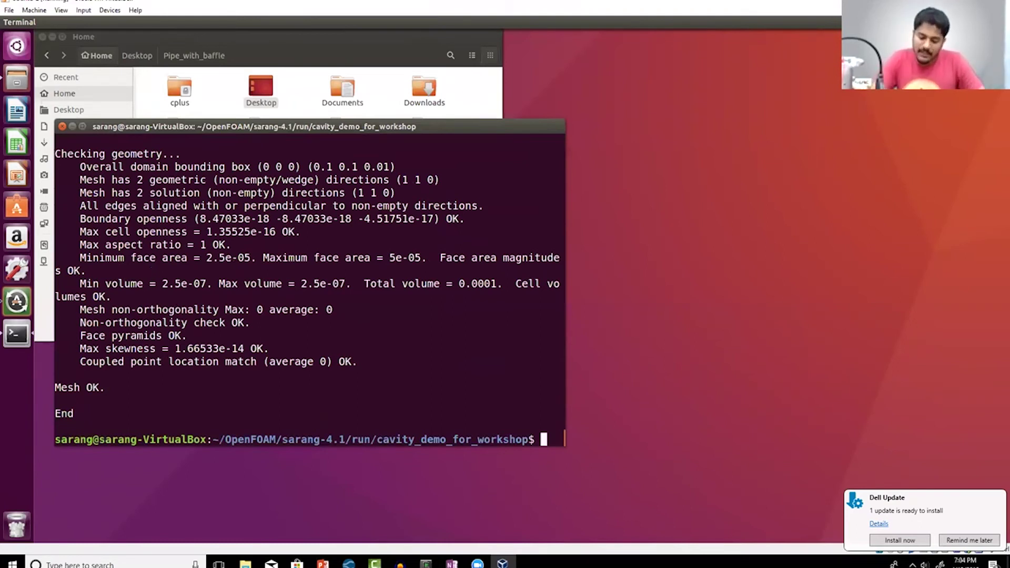
key("Return")
key("Return")
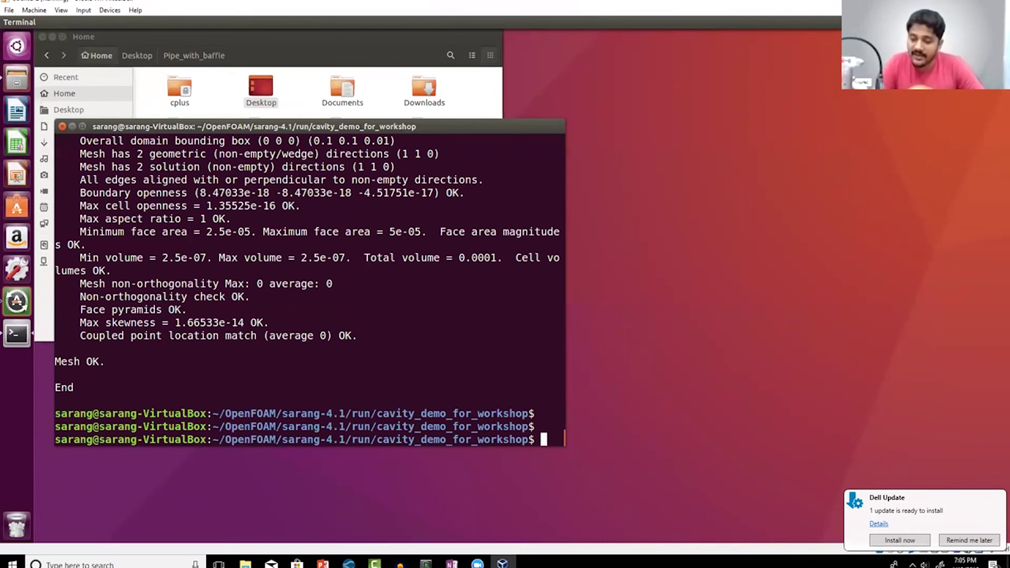
- Clear the leftover commands from the prompt and list the case folder
type("checkMesh")
key("BackSpace")
key("BackSpace")
key("BackSpace")
key("BackSpace")
key("BackSpace")
key("BackSpace")
key("BackSpace")
key("BackSpace")
key("BackSpace")
key("BackSpace")
type("icoFoam")
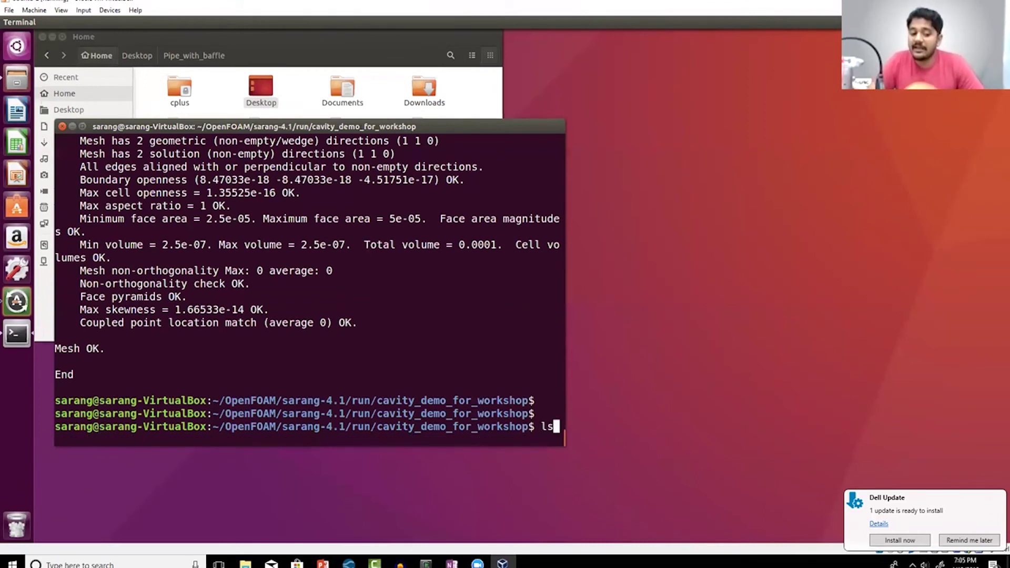
key("BackSpace")
key("BackSpace")
key("BackSpace")
key("BackSpace")
key("BackSpace")
key("BackSpace")
key("BackSpace")
key("BackSpace")
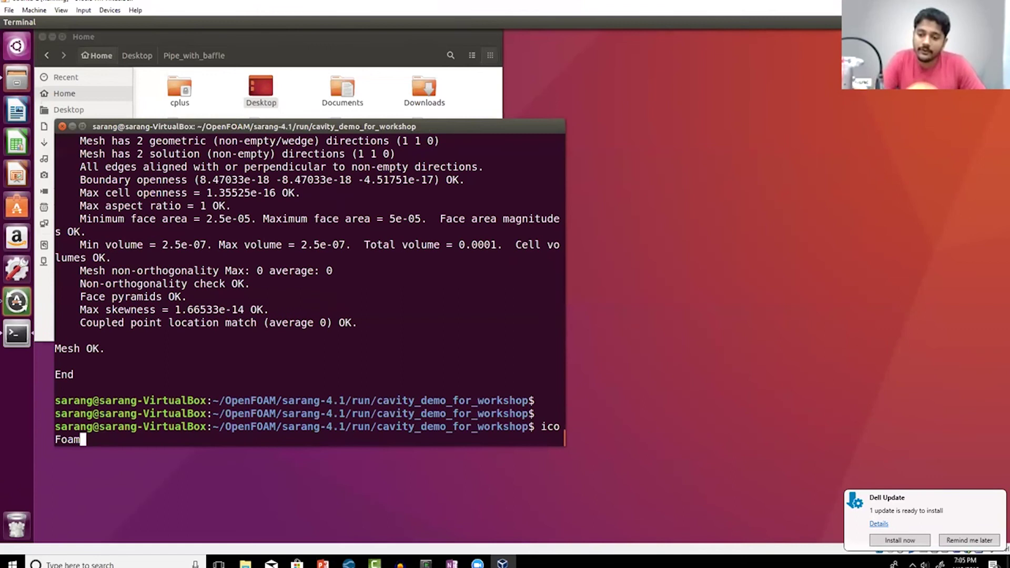
type("ls")
key("Return")
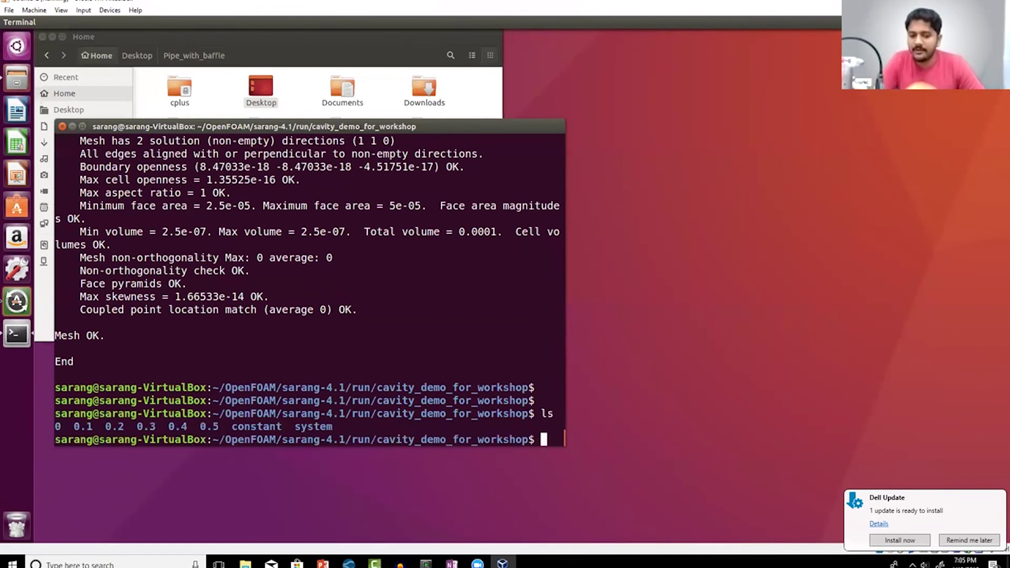
- Move into the system folder and list its files
type("cd s")
key("Tab")
key("BackSpace")
key("BackSpace")
key("BackSpace")
key("BackSpace")
key("BackSpace")
key("BackSpace")
key("BackSpace")
key("BackSpace")
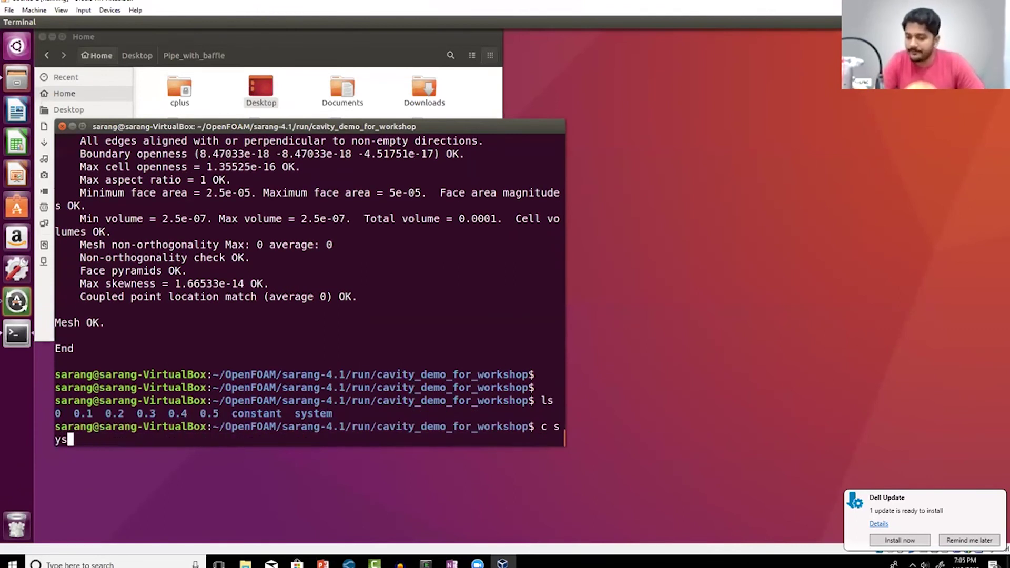
type("sy")
key("Tab")
key("Return")
type("ls")
key("Return")
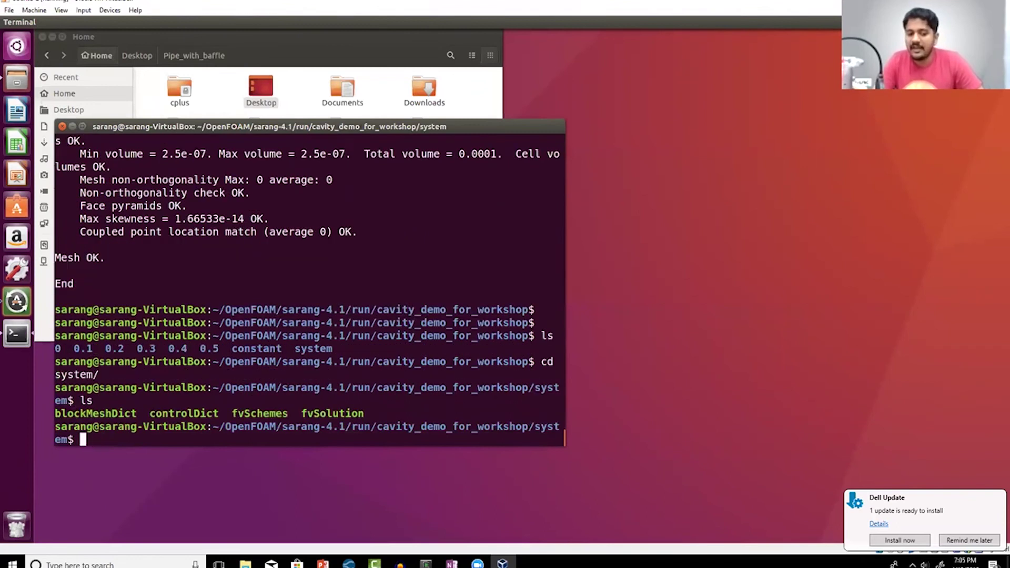
- Open controlDict in vim and highlight its icoFoam application setting
type("vim ")
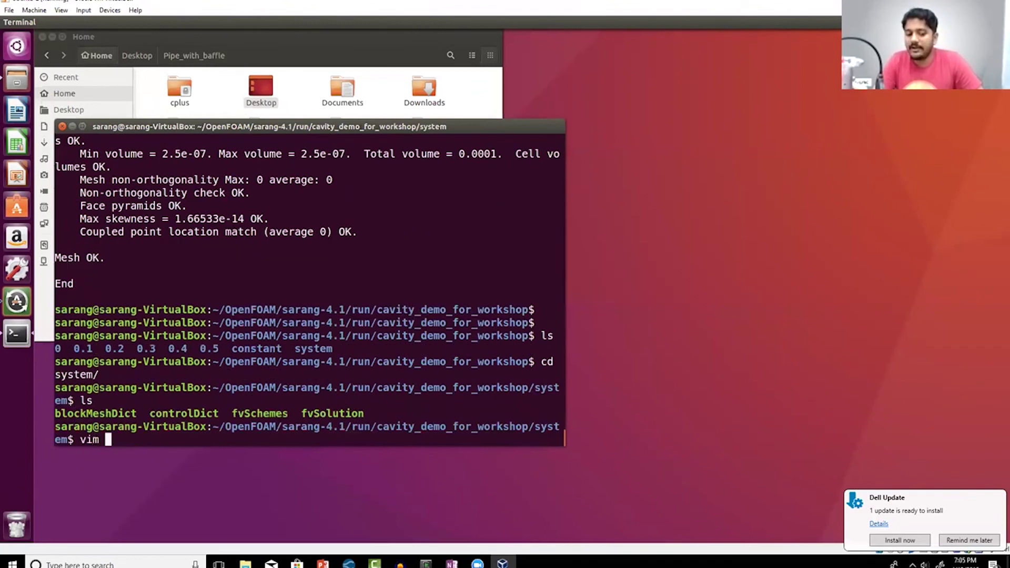
type("con")
key("Tab")
key("Return")
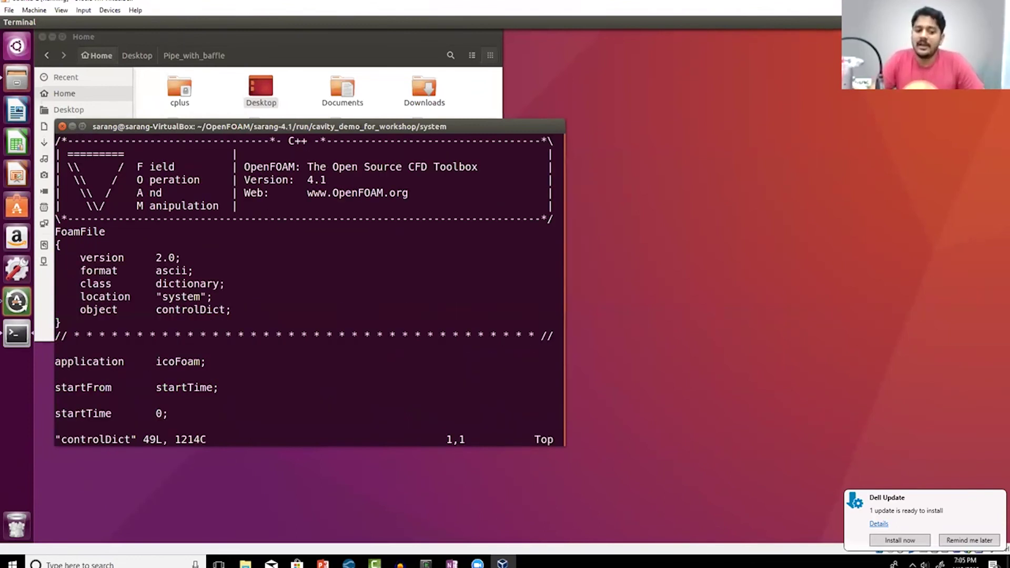
key("Down")
key("Down")
key("Down")
key("Down")
key("Down")
key("Down")
key("Down")
key("Down")
key("Down")
key("Down")
key("Down")
key("Down")
key("Down")
key("Down")
key("Down")
key("Down")
key("Down")
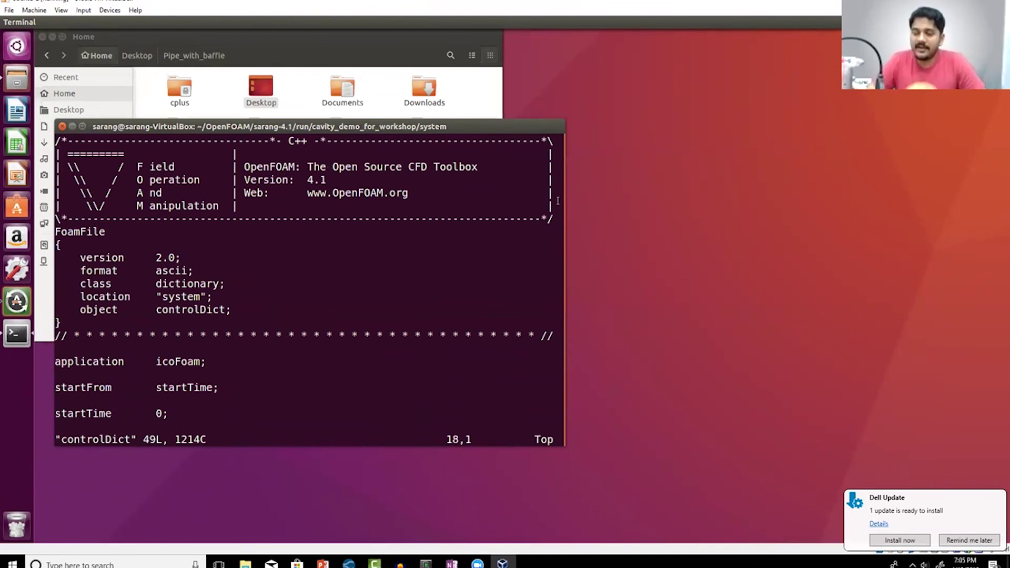
double_click(160, 360)
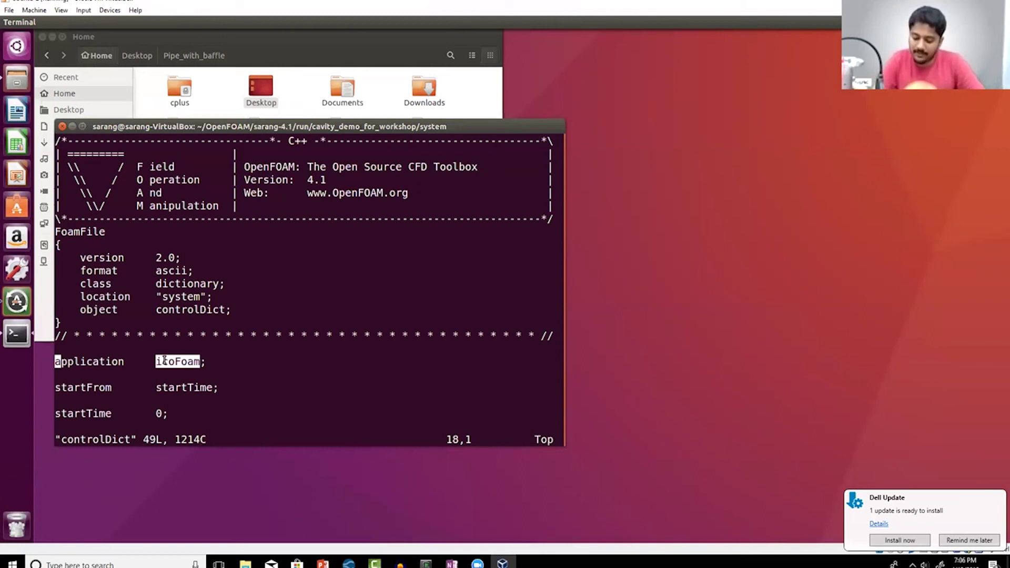
- Quit vim, return to the workshop case folder, list it, and enter paraFoam at the prompt
type(":q")
key("Return")
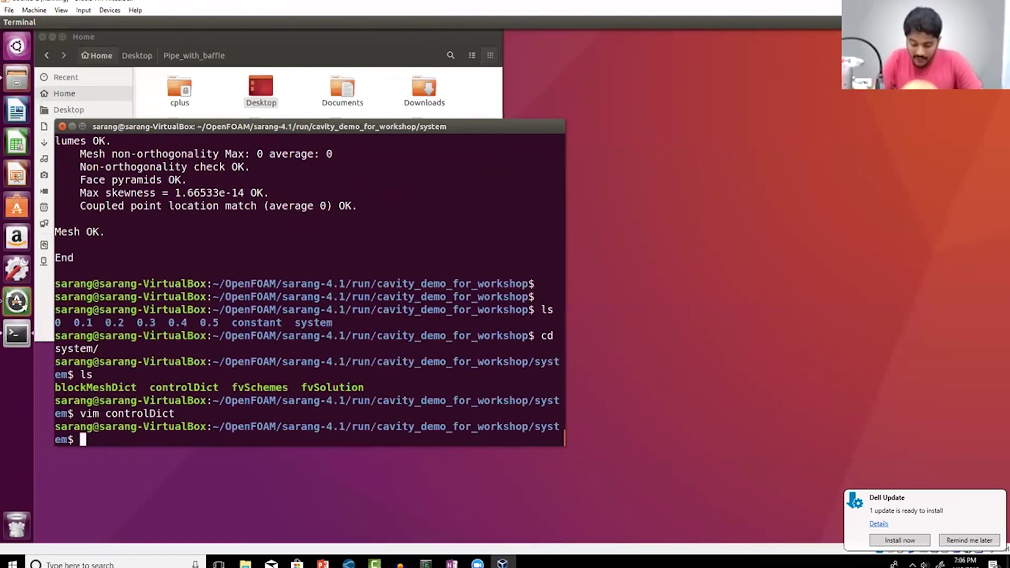
type("cd ..")
key("Return")
type("ls")
key("Return")
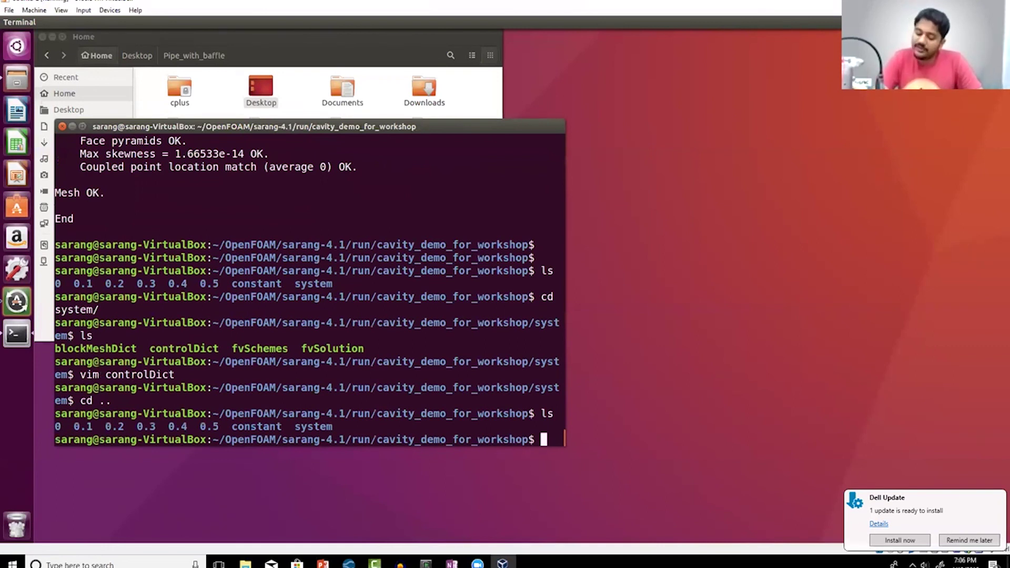
type("paraFoam")
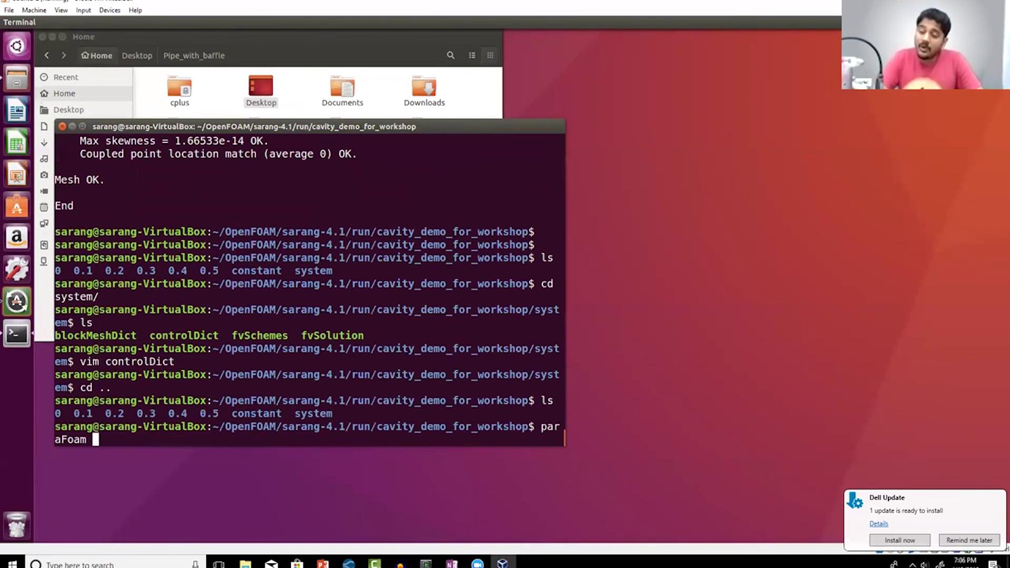